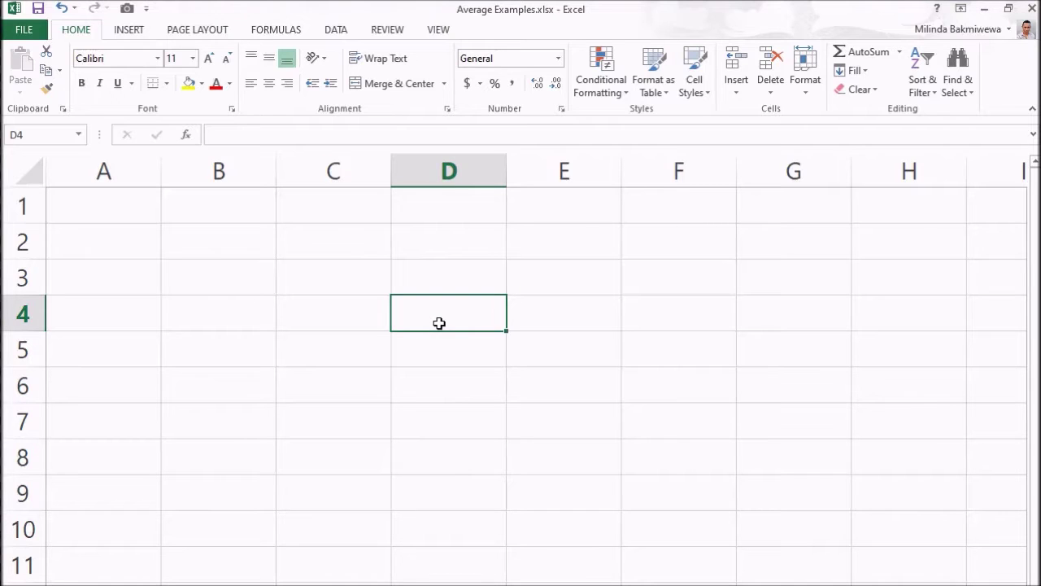
Enter the formula =AVERAGE(78, 91, 85, 88) in cell D4
text(=)
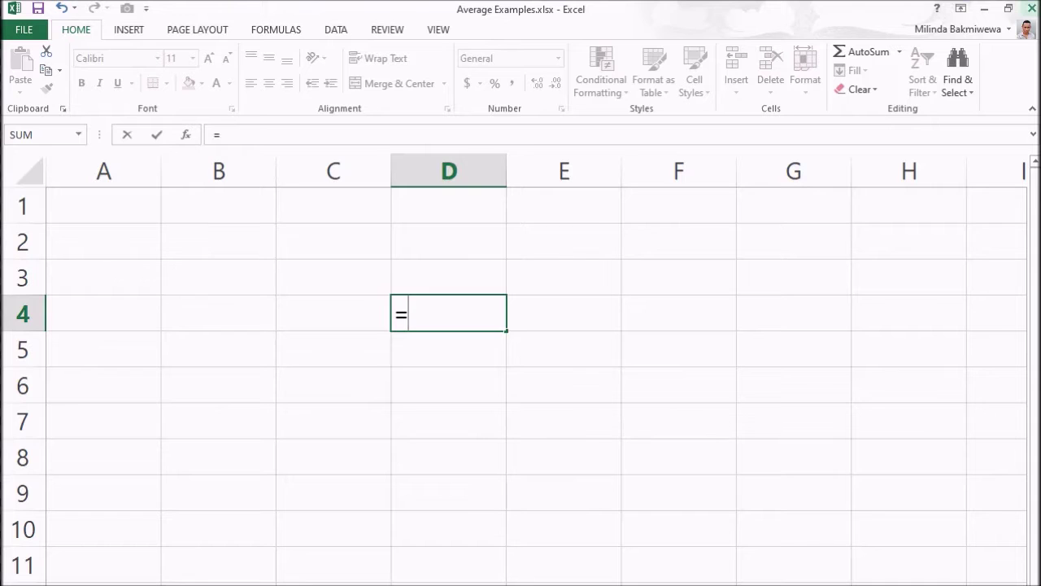
text(AV)
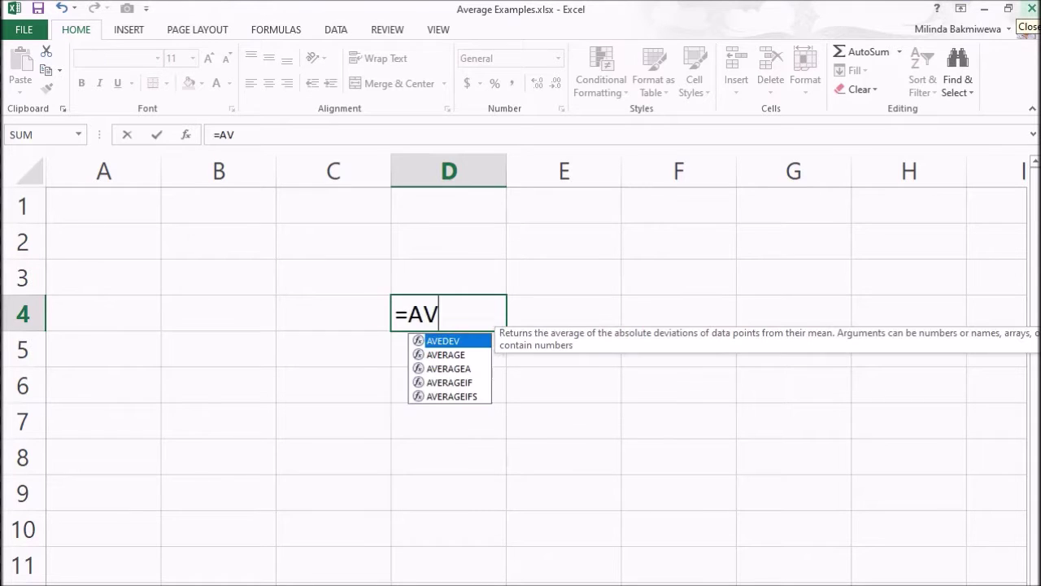
text(ERAGE()
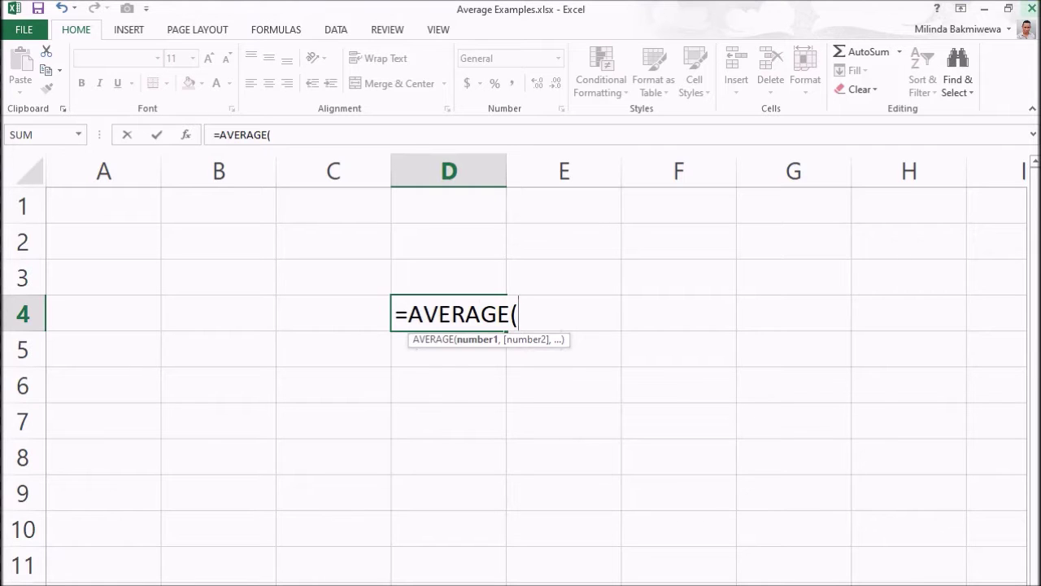
text(78, 91, 85)
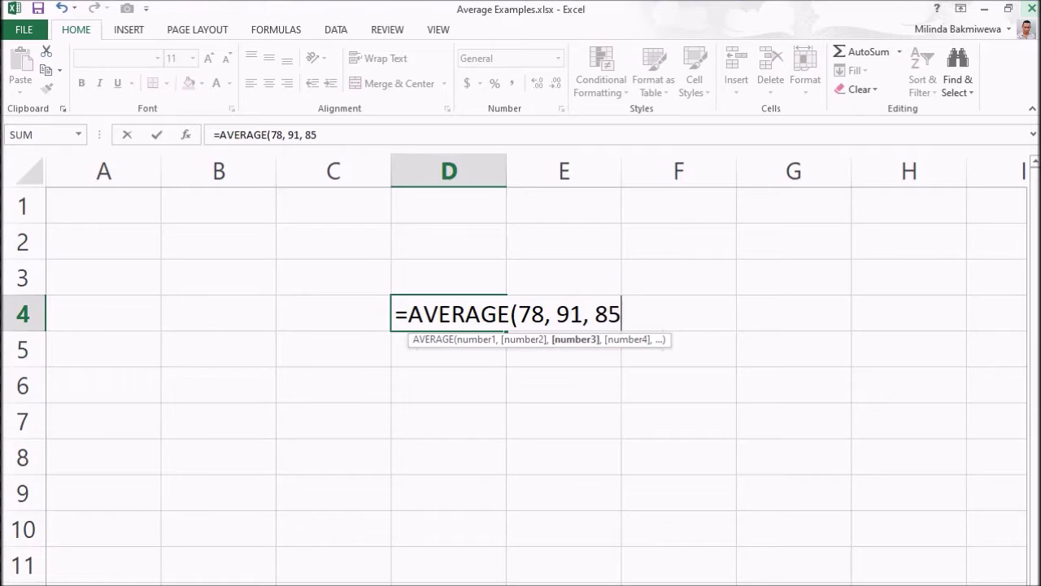
text(, )
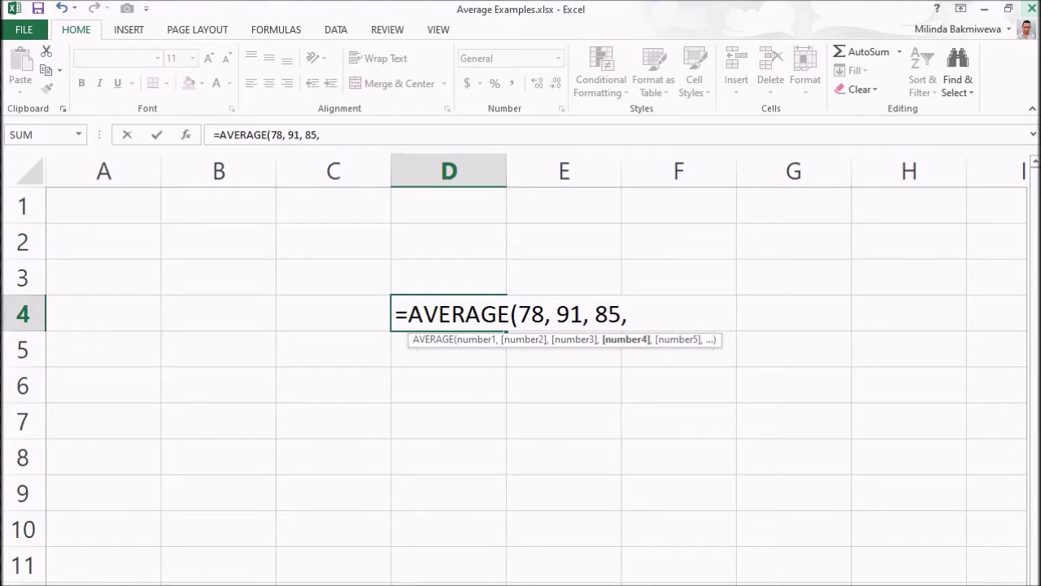
text(88))
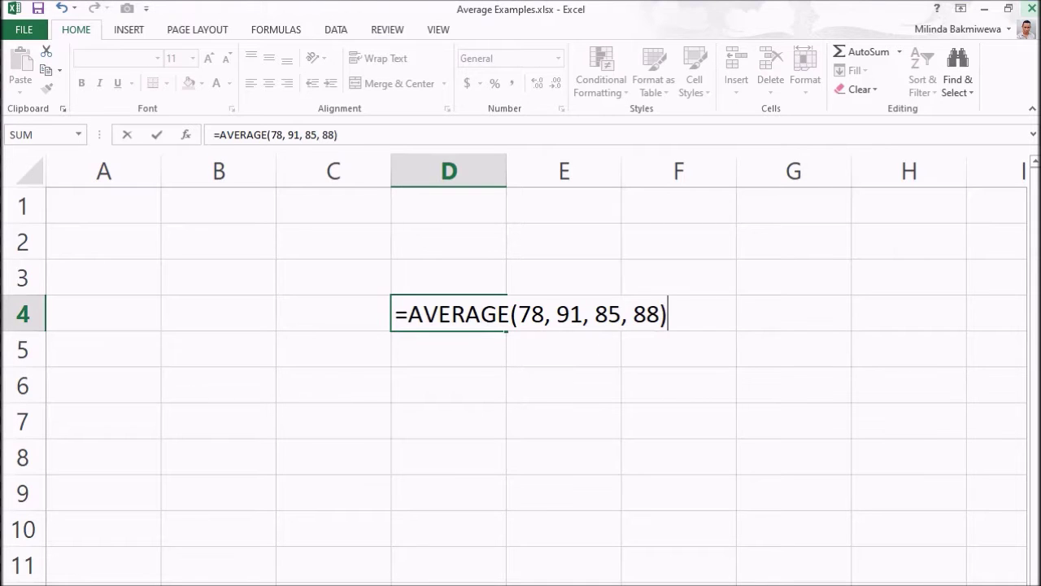
key(Return)
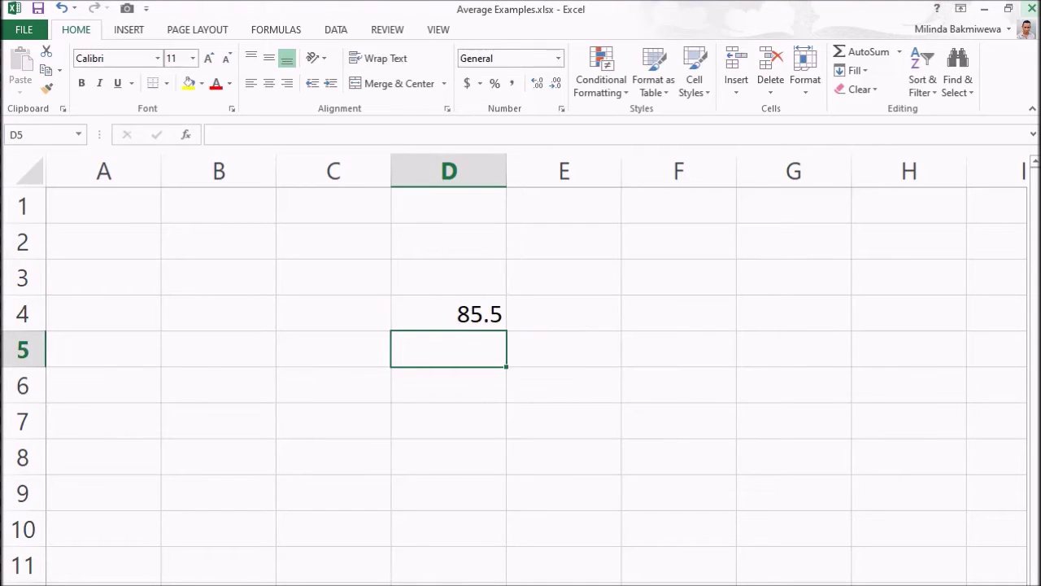
Copy the average formula into cell D5, replace its first argument with 70+8, and compare it with D4
key(Up)
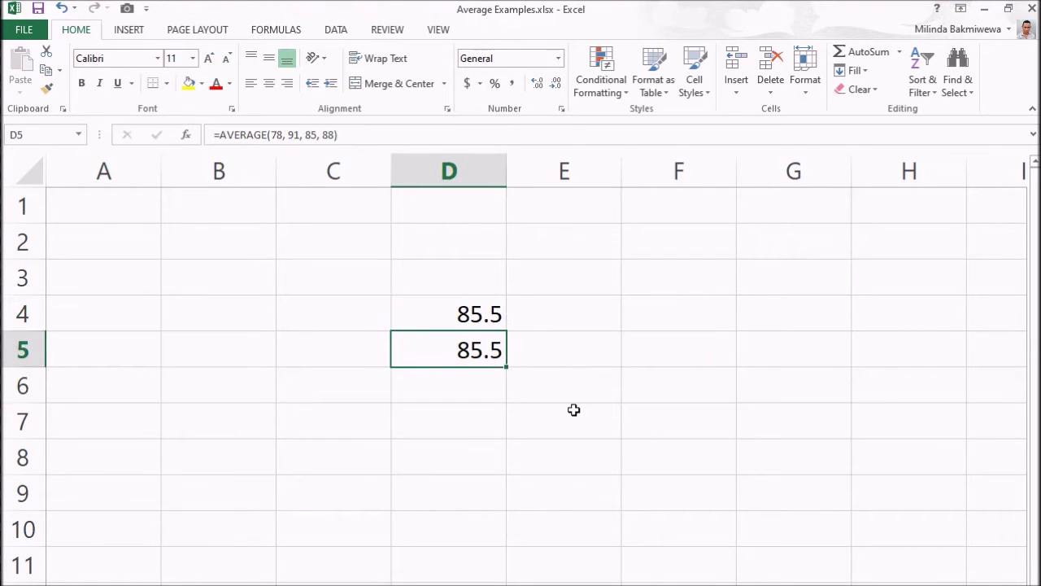
key(F2)
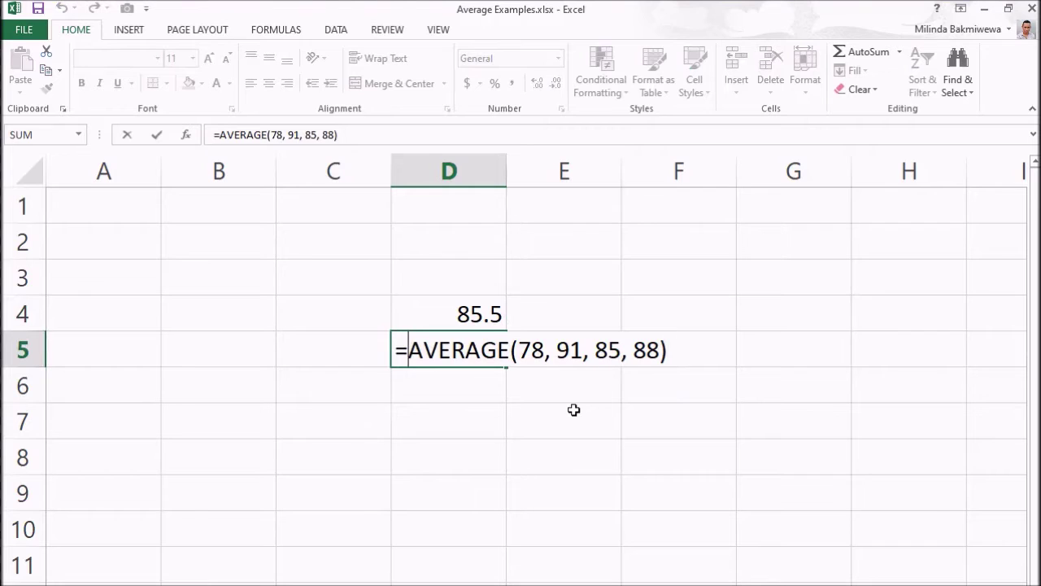
key(Right)
key(Right)
key(Right)
key(Right)
key(Right)
key(Right)
key(Right)
key(Right)
key(Right)
key(Right)
key(shift+Left)
text(0+8)
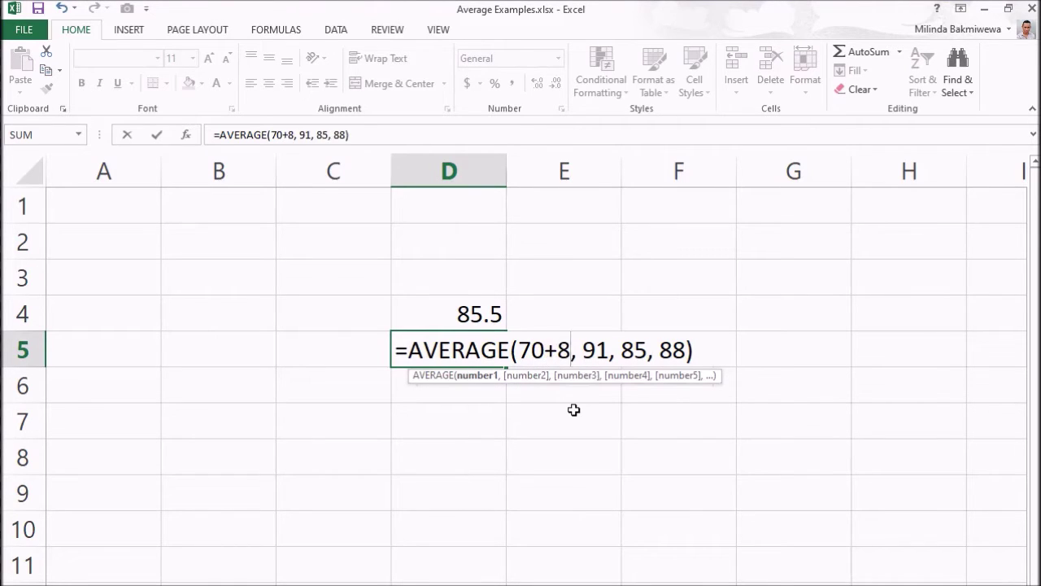
key(Return)
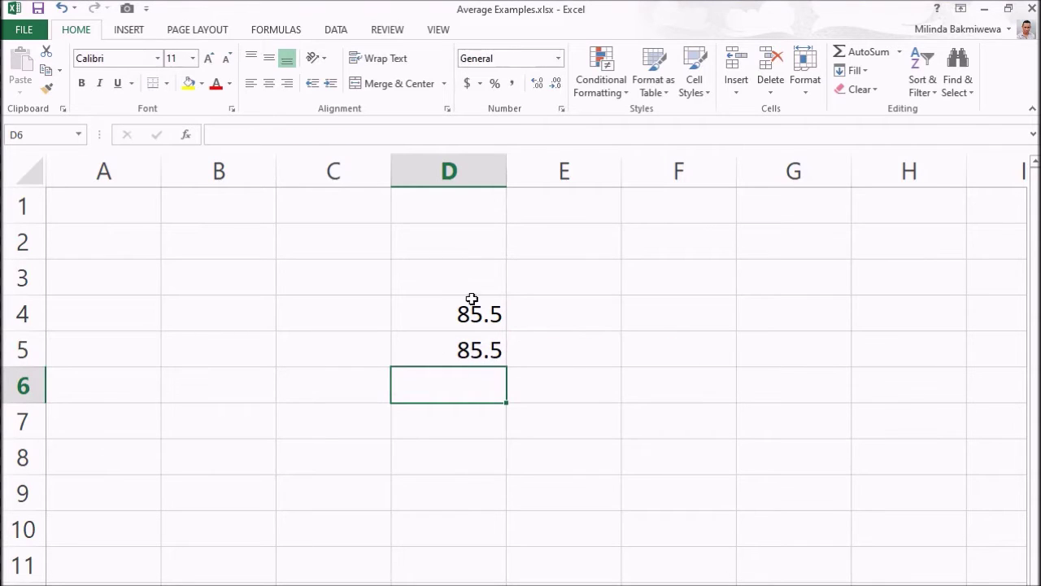
click(497, 318)
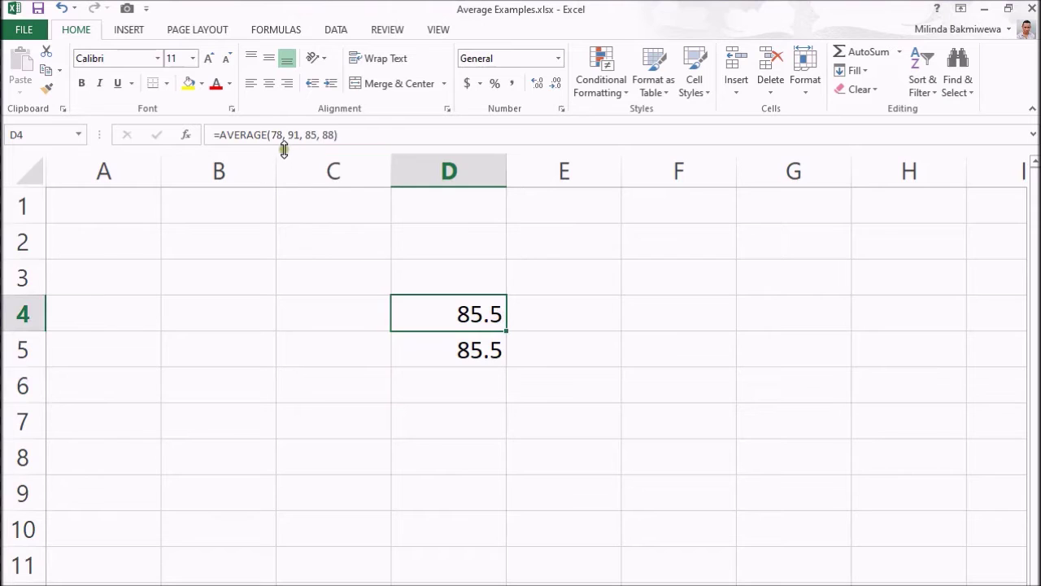
click(450, 348)
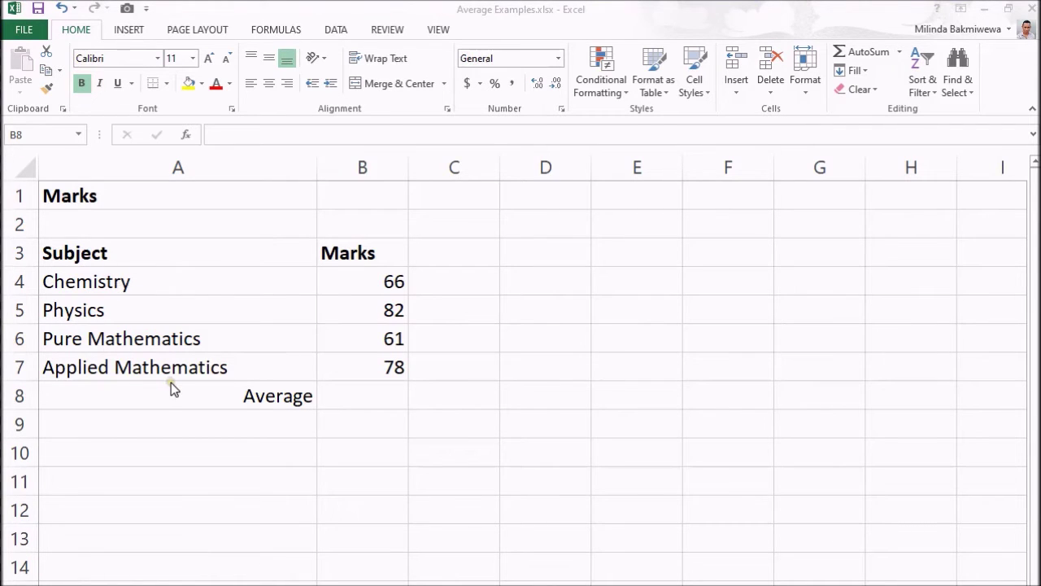
Check the quick average of the four subject marks in B4:B7 on the One Column sheet
click(361, 401)
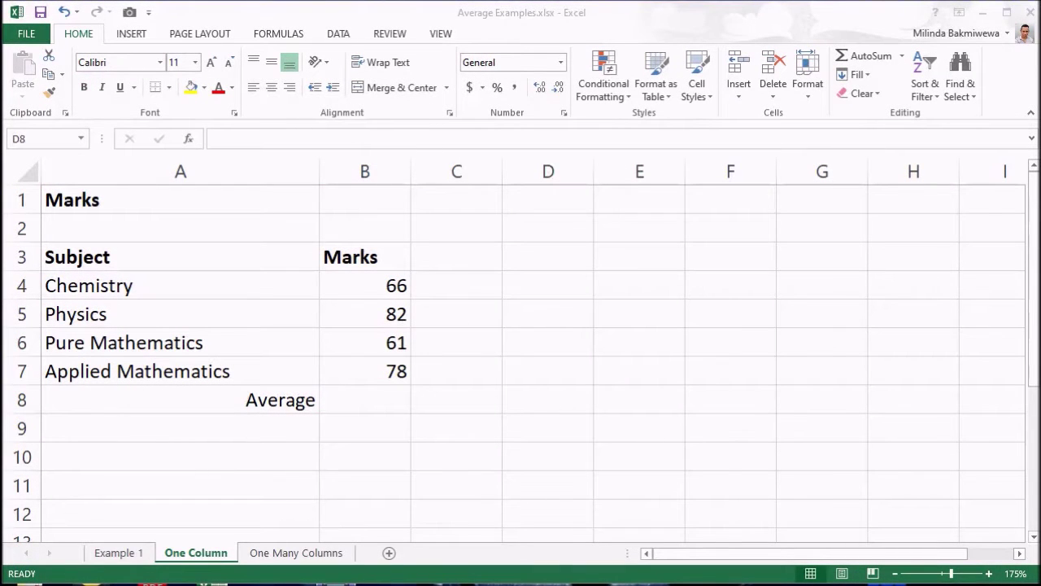
click(372, 398)
drag(395, 277, 400, 372)
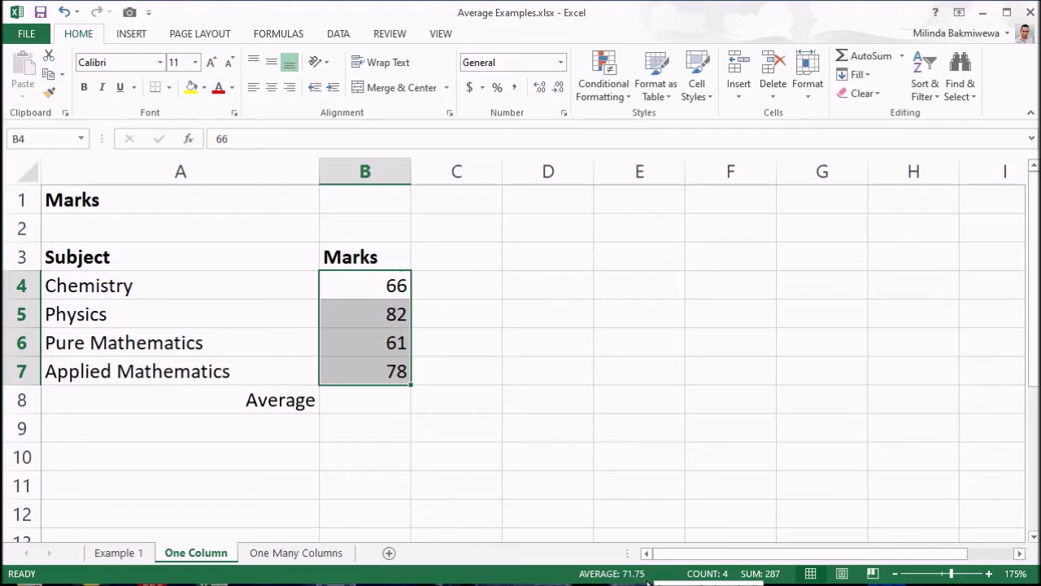
click(390, 403)
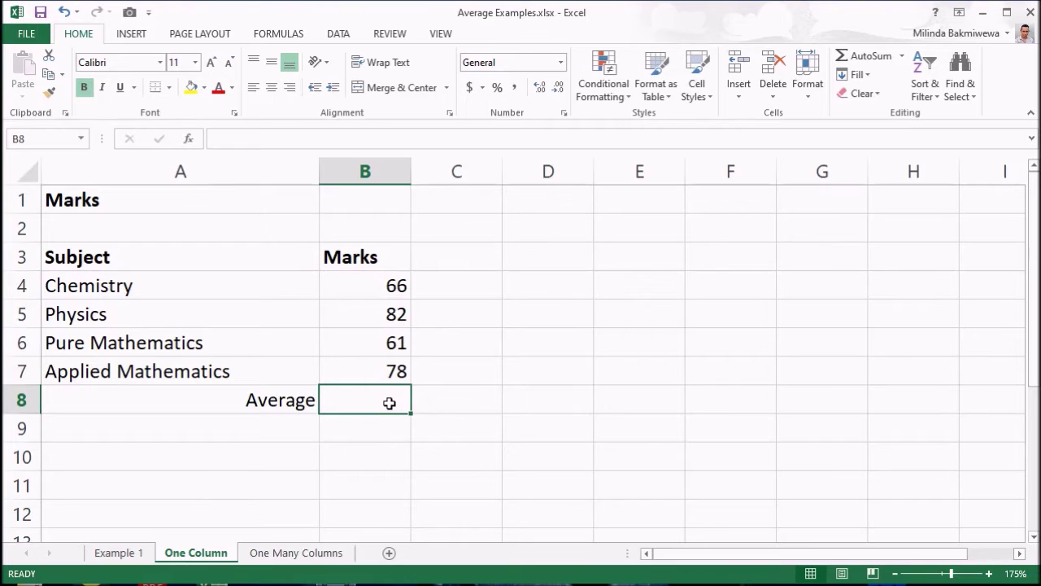
Select the marks in B4:B7 and add their average below them with the AutoSum Average function
click(385, 282)
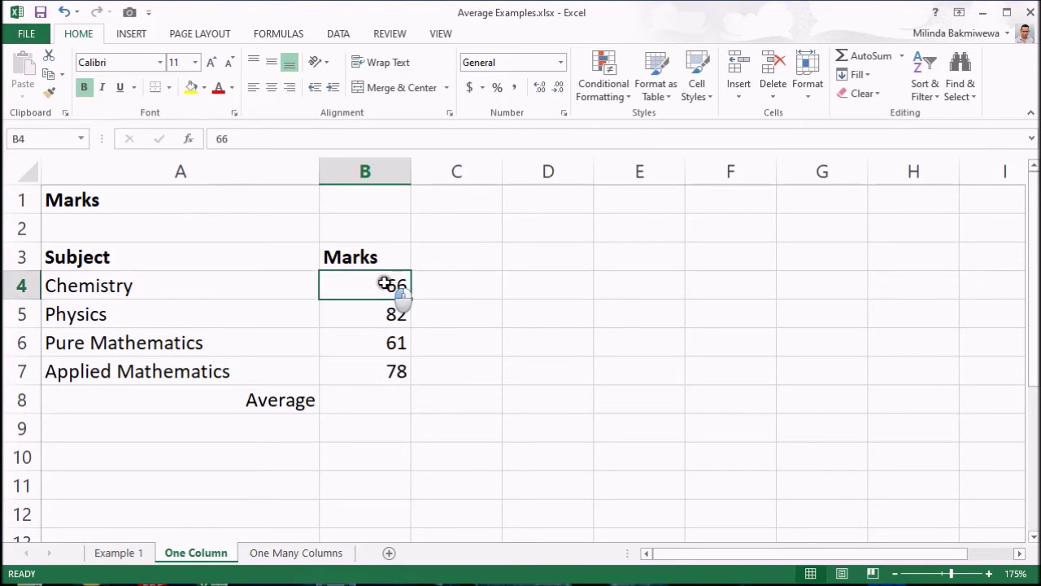
drag(384, 282, 382, 376)
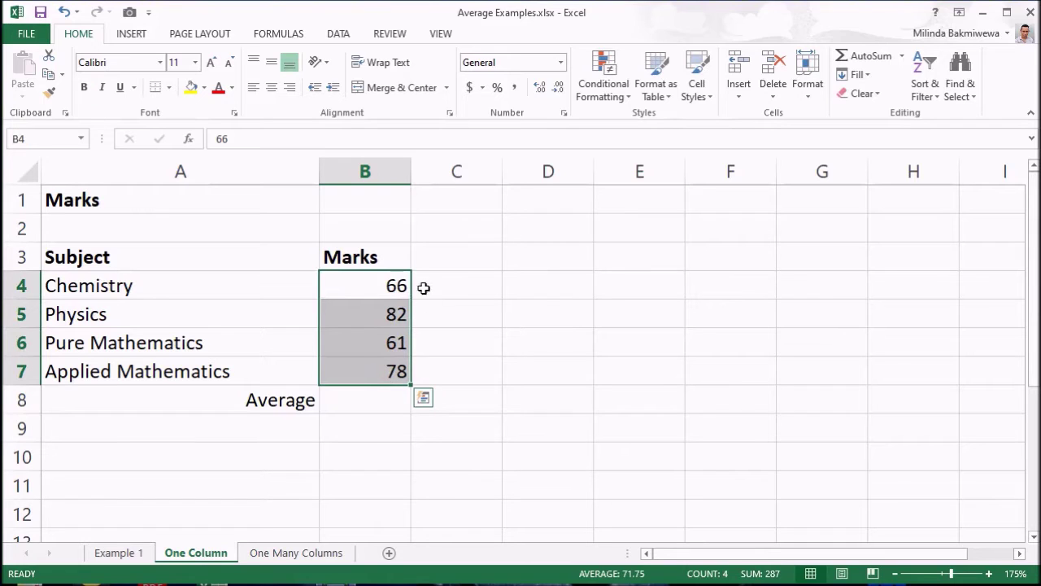
click(902, 57)
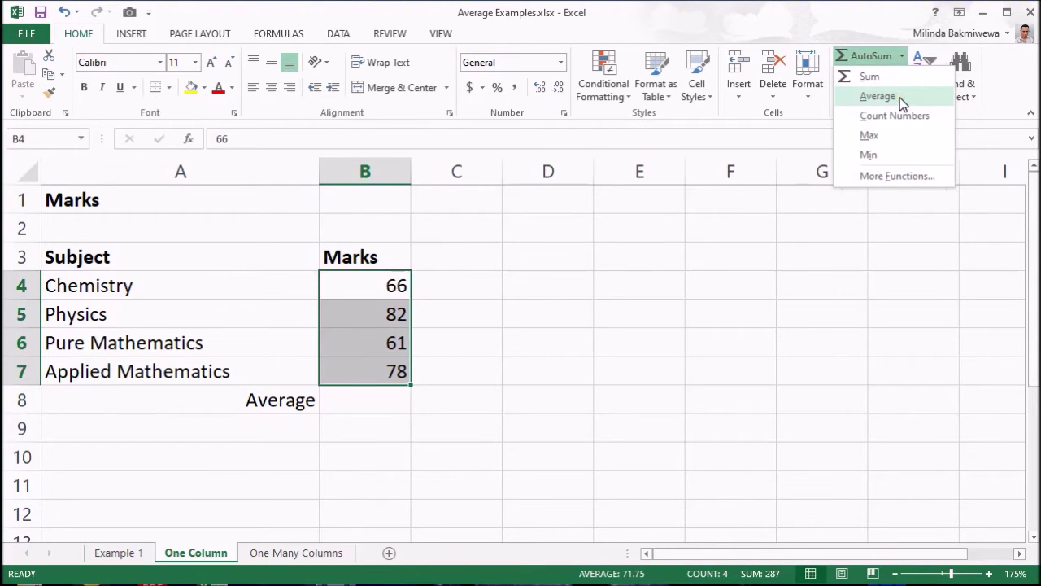
click(900, 98)
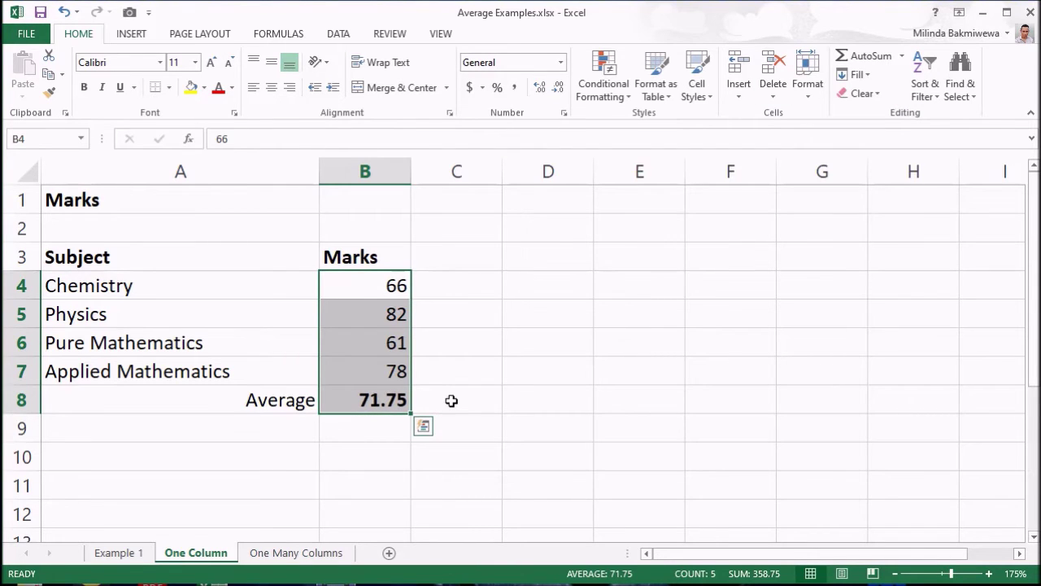
key(Down)
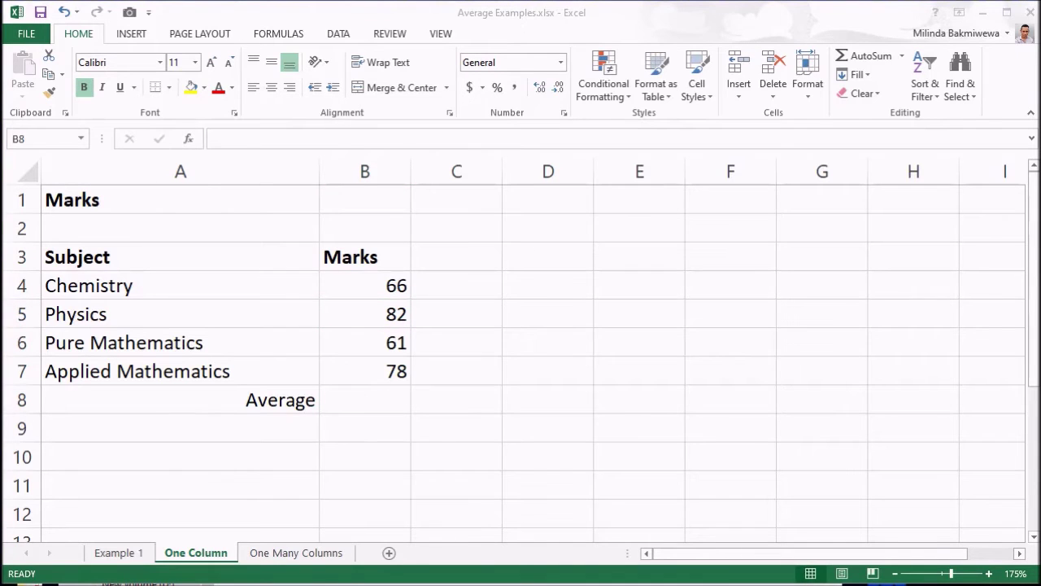
Insert the AutoSum Average function in the empty cell B8, reselect B4:B7 as its range and accept the formula
click(384, 400)
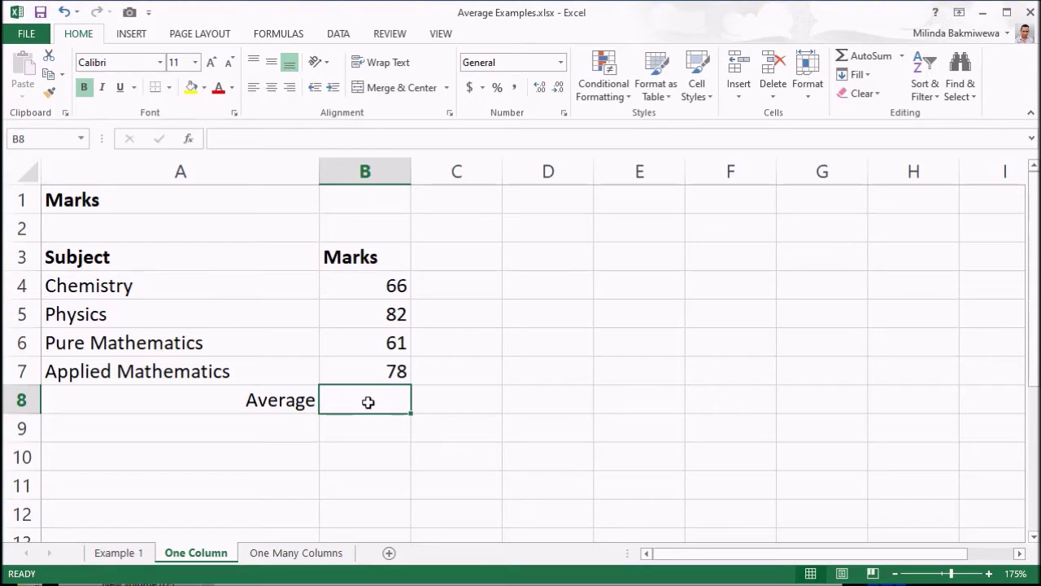
click(901, 55)
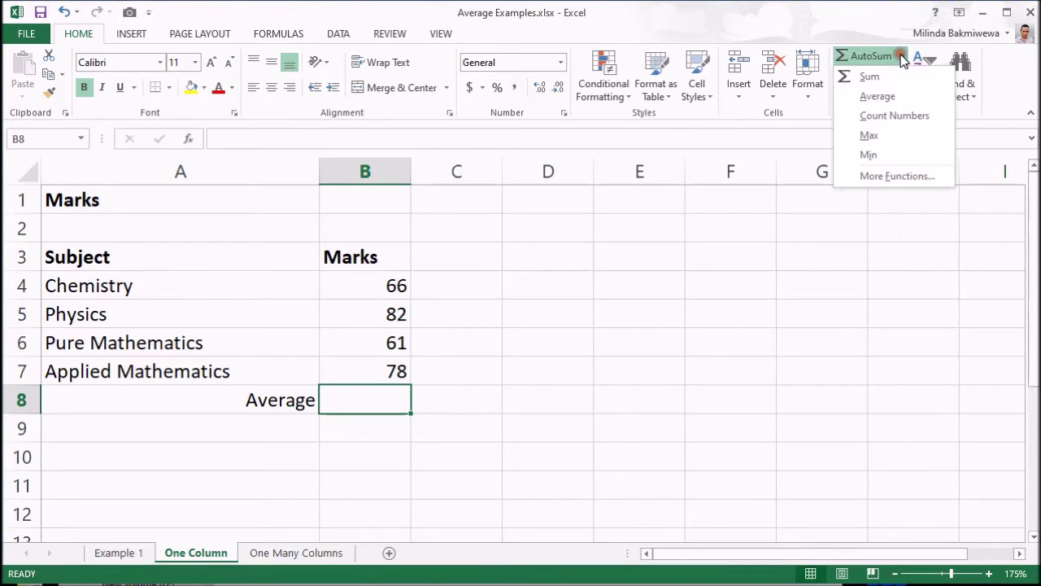
click(885, 98)
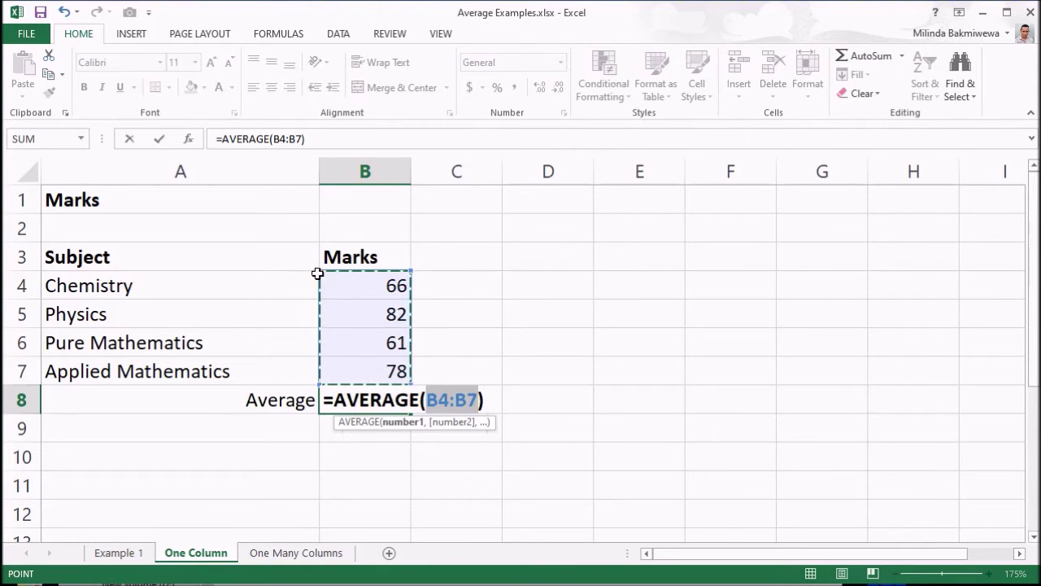
key(shift+Up)
key(shift+Up)
key(shift+Up)
key(shift+Up)
key(shift+Down)
key(shift+Down)
key(shift+Down)
key(shift+Down)
key(shift+Down)
key(shift+Up)
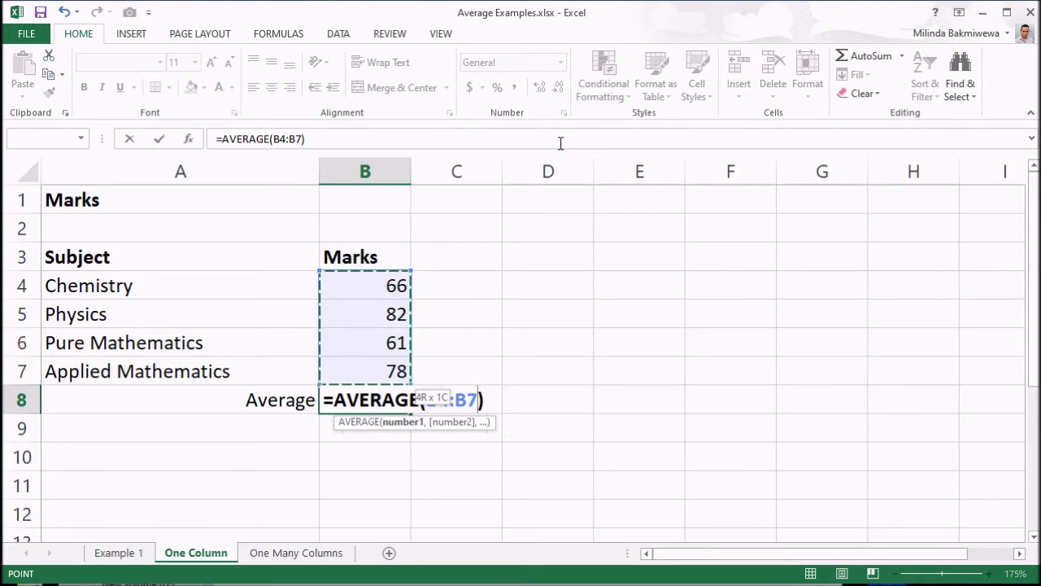
click(431, 284)
drag(383, 279, 386, 370)
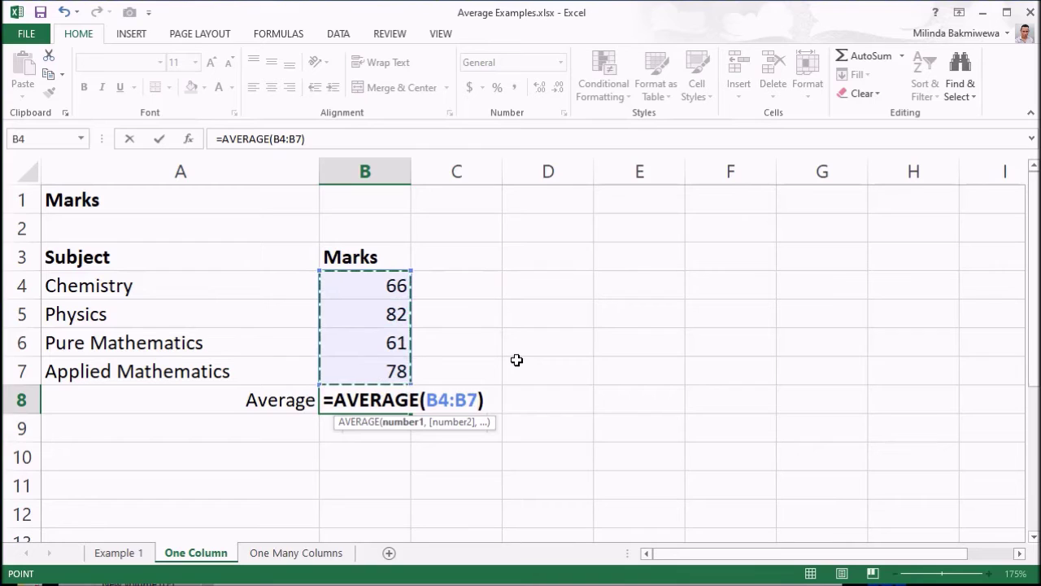
key(Return)
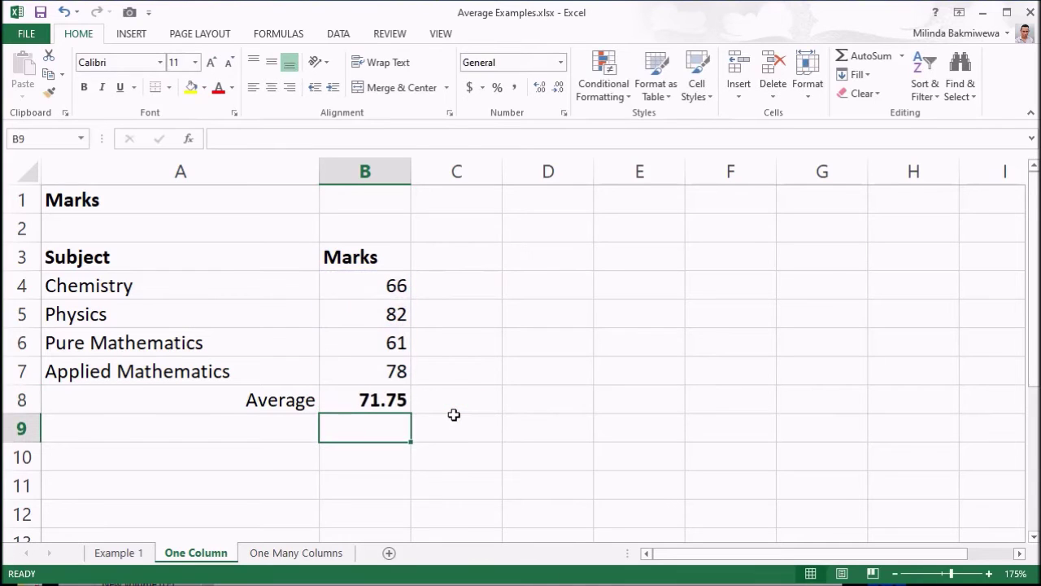
Examine the formula in cell B8, including its AVERAGE function name and its B4:B7 argument range
click(378, 399)
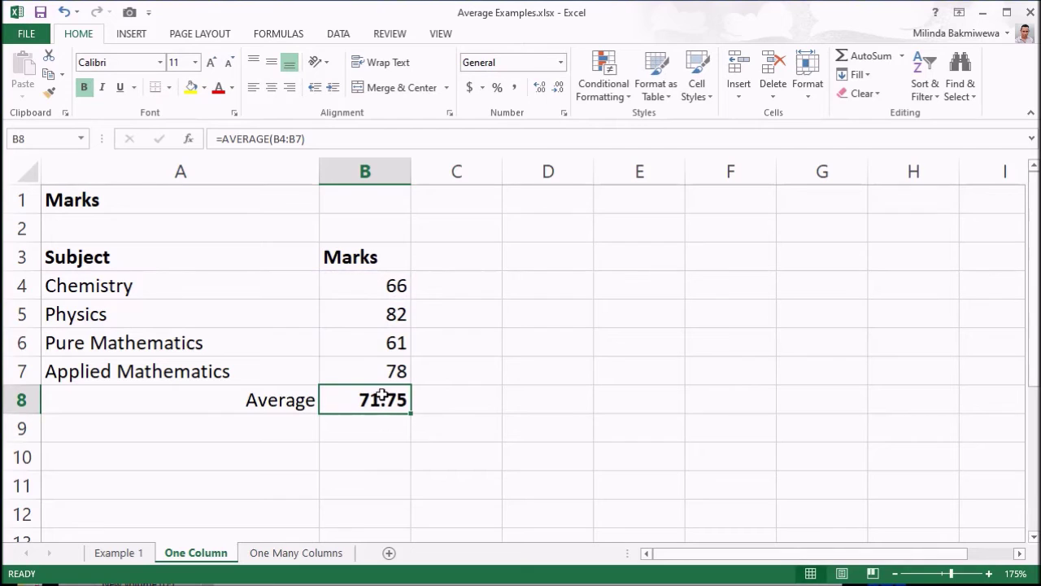
click(316, 138)
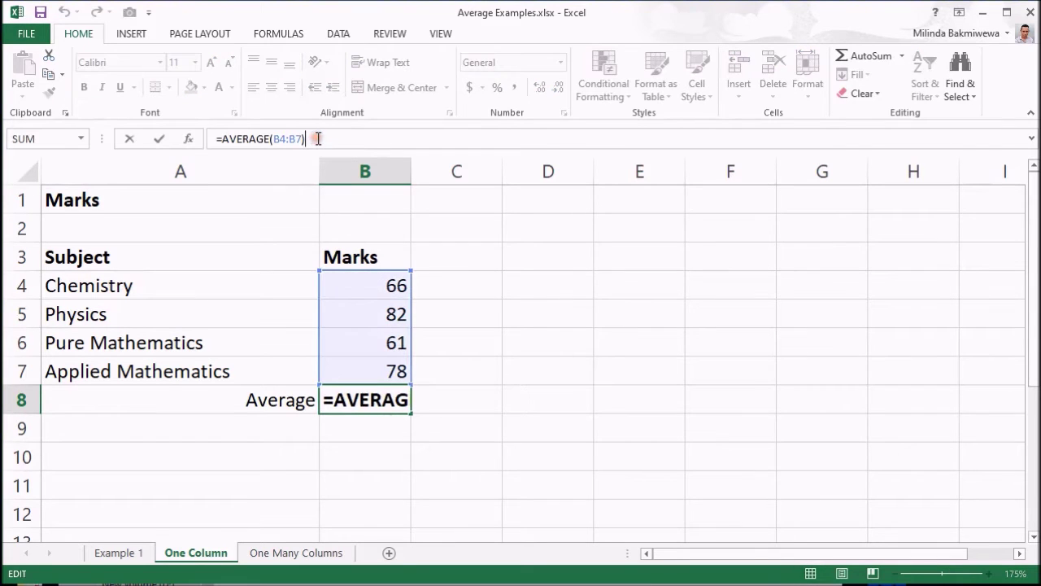
double_click(372, 400)
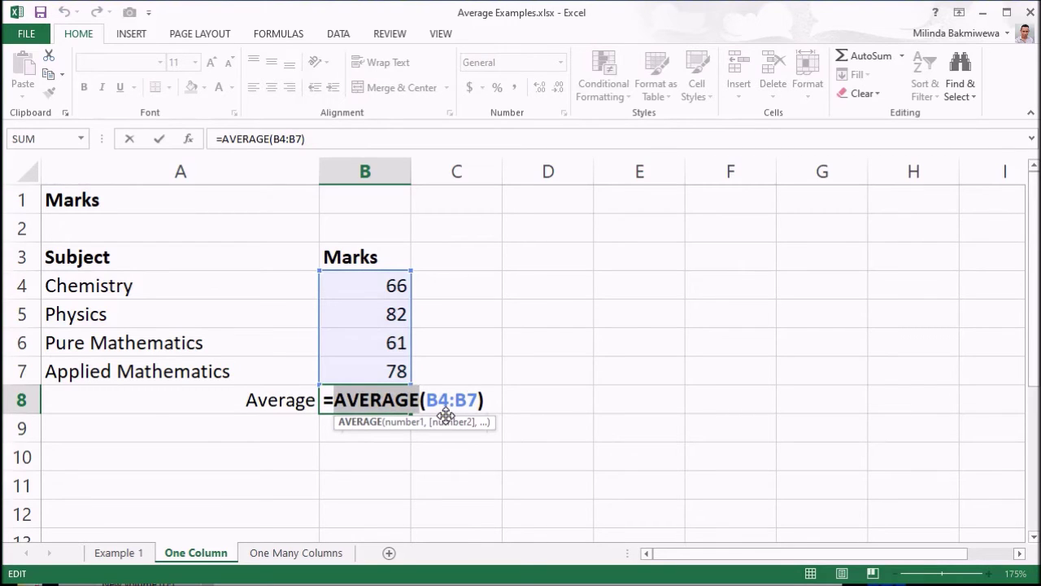
drag(426, 400, 479, 399)
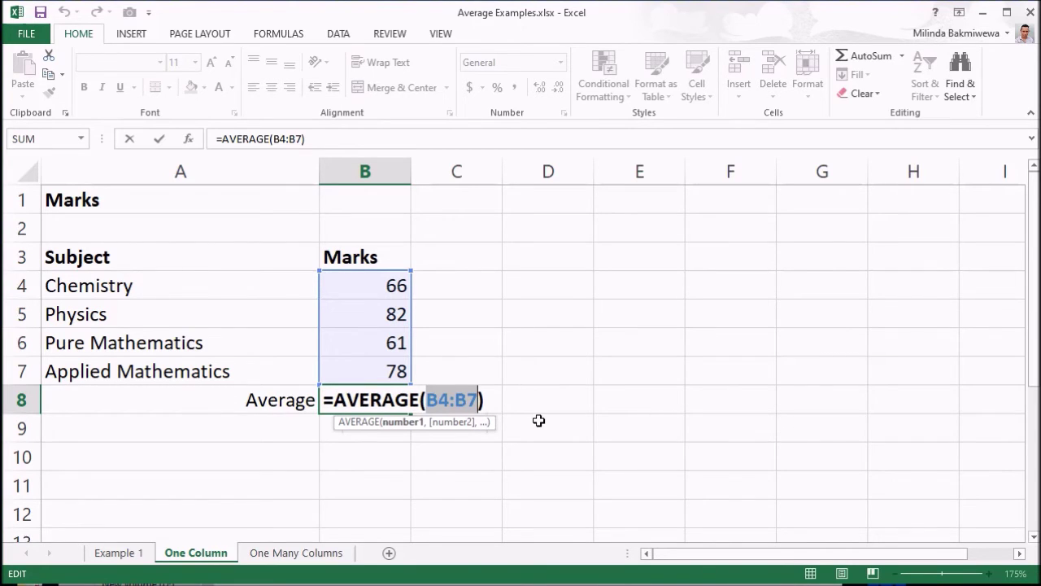
key(Return)
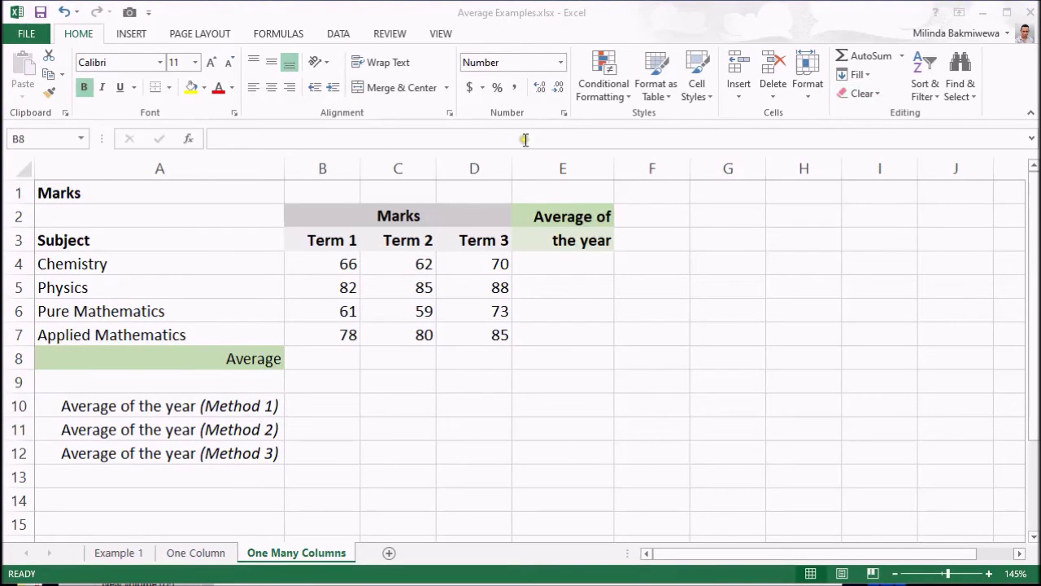
Review the Term 1, Term 2 and Term 3 mark columns on the One Many Columns sheet, and select cell B8
click(336, 251)
drag(344, 239, 345, 334)
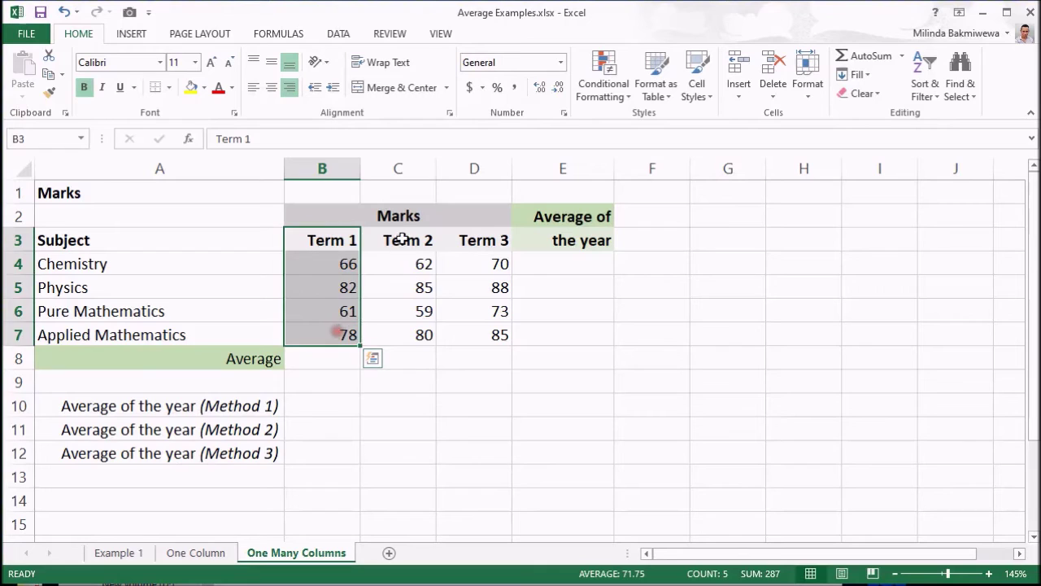
drag(399, 239, 404, 356)
drag(471, 242, 471, 349)
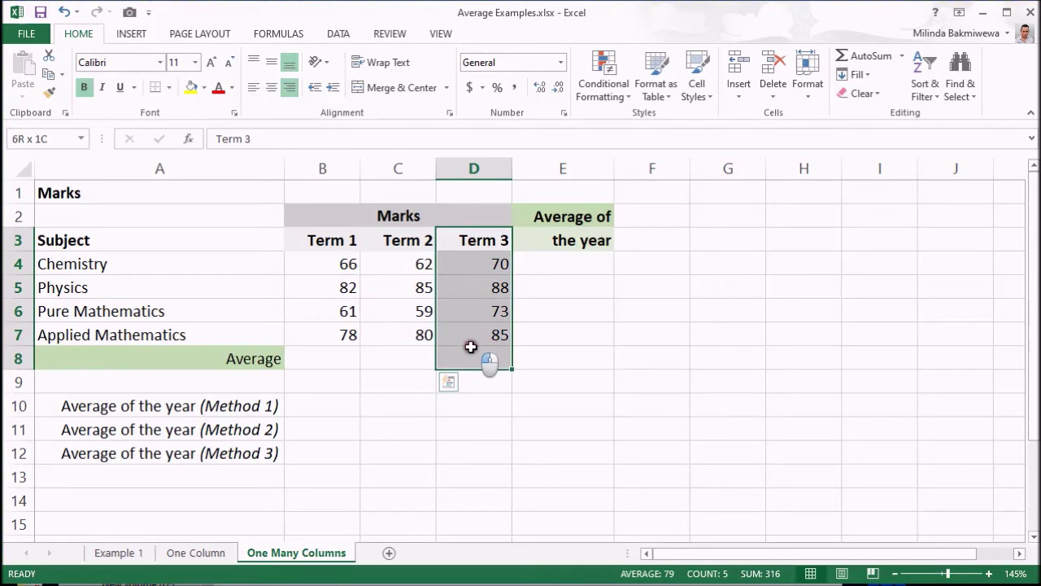
click(338, 356)
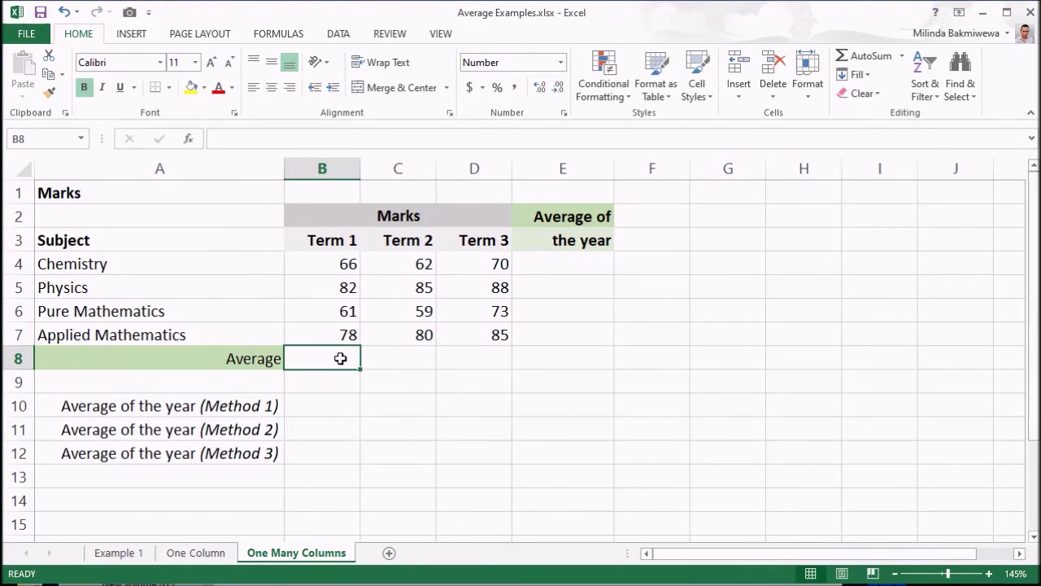
Insert the AutoSum Average function in B8 to average the Term 1 marks in B4:B7
click(385, 360)
click(457, 360)
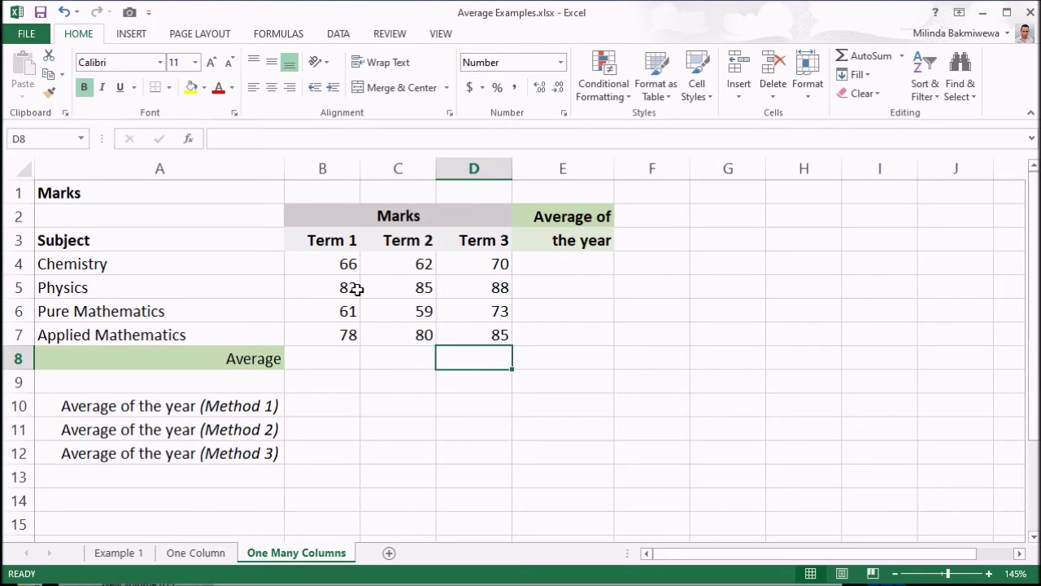
click(329, 364)
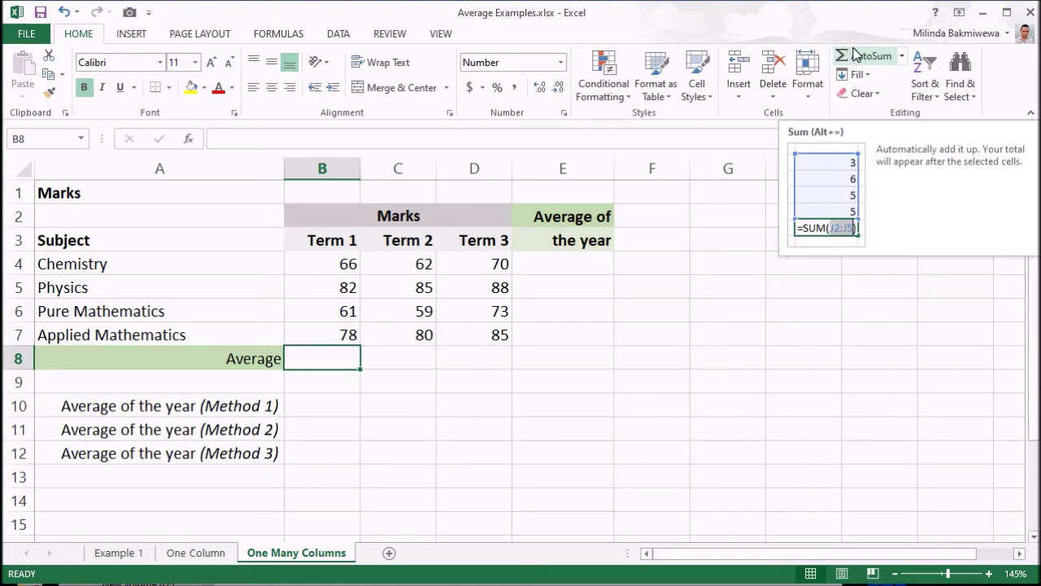
click(902, 56)
click(882, 97)
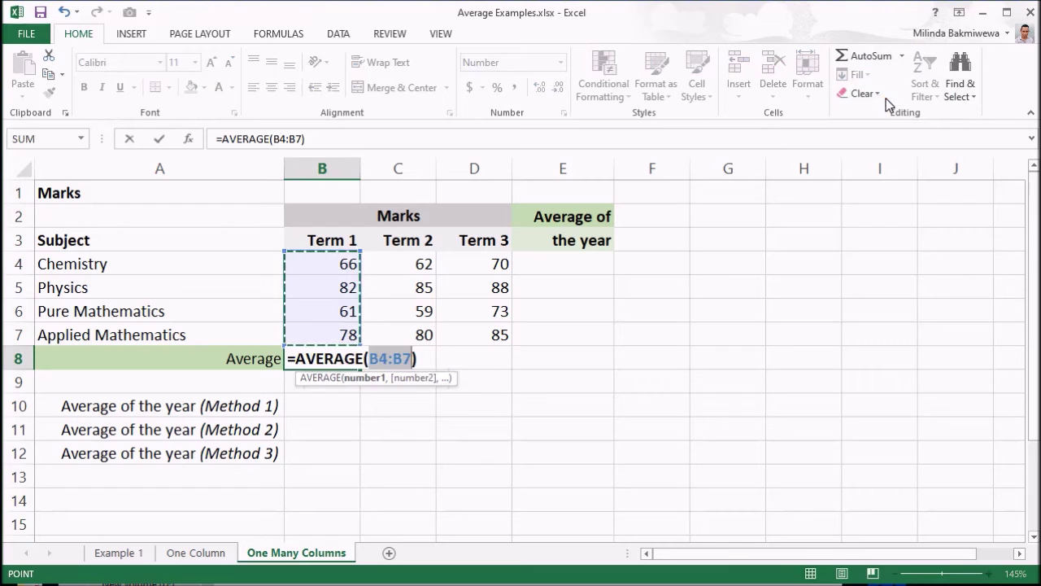
key(Return)
Add the Term 2 and Term 3 averages in row 8 by applying AutoSum Average to C4:D7, and check the formula in C8
drag(419, 266, 482, 326)
click(902, 55)
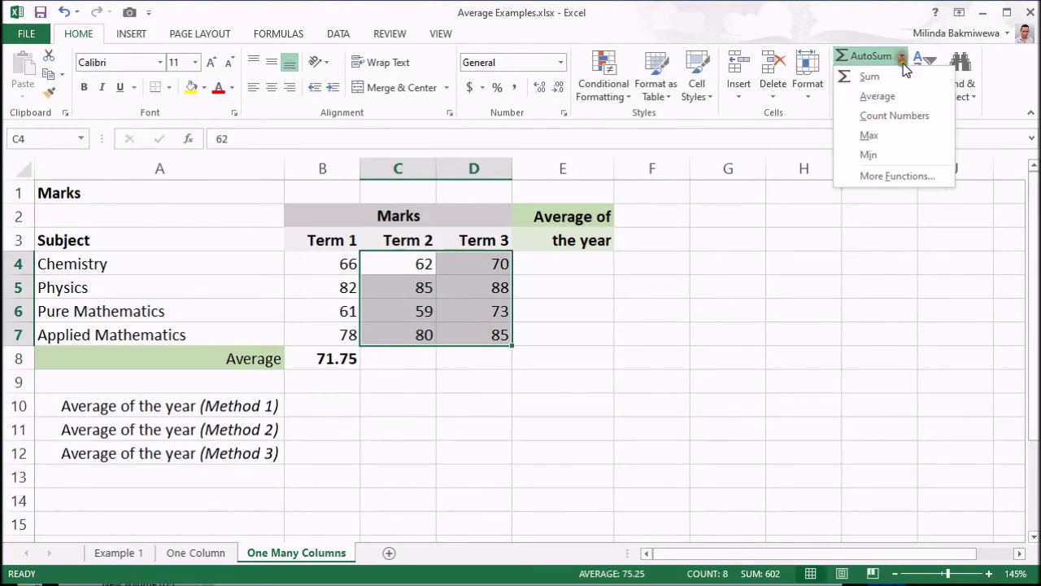
click(878, 96)
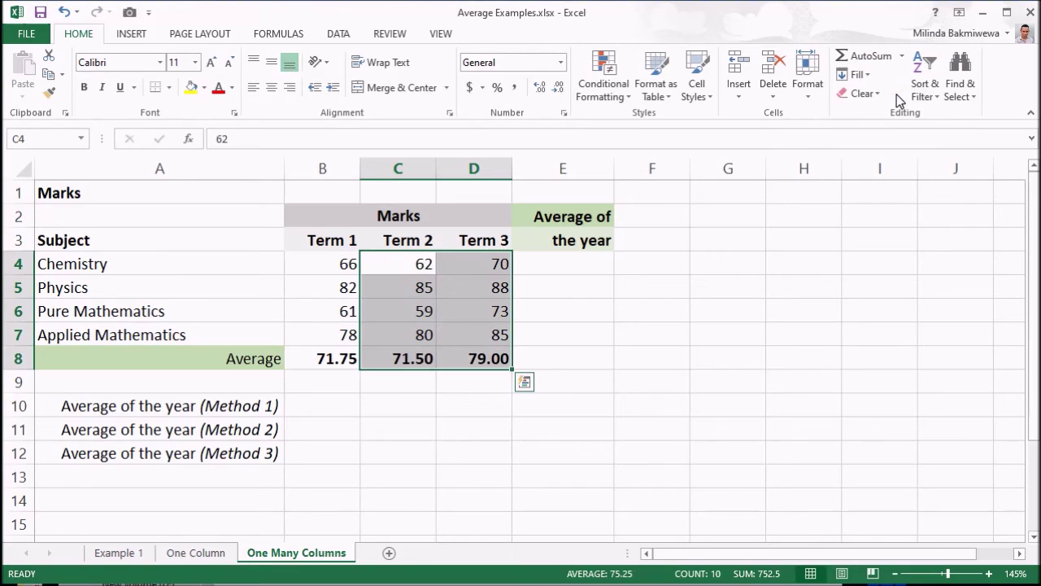
key(Down)
key(Down)
key(Down)
key(Down)
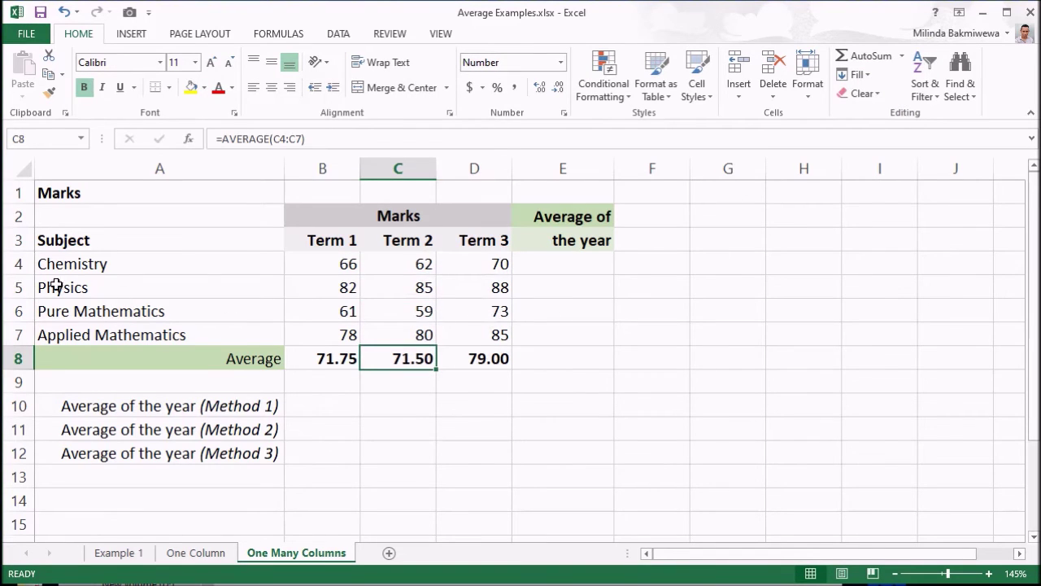
Add the Chemistry average of the year in E4 by applying AutoSum Average to the marks in B4:D4
click(40, 262)
click(19, 264)
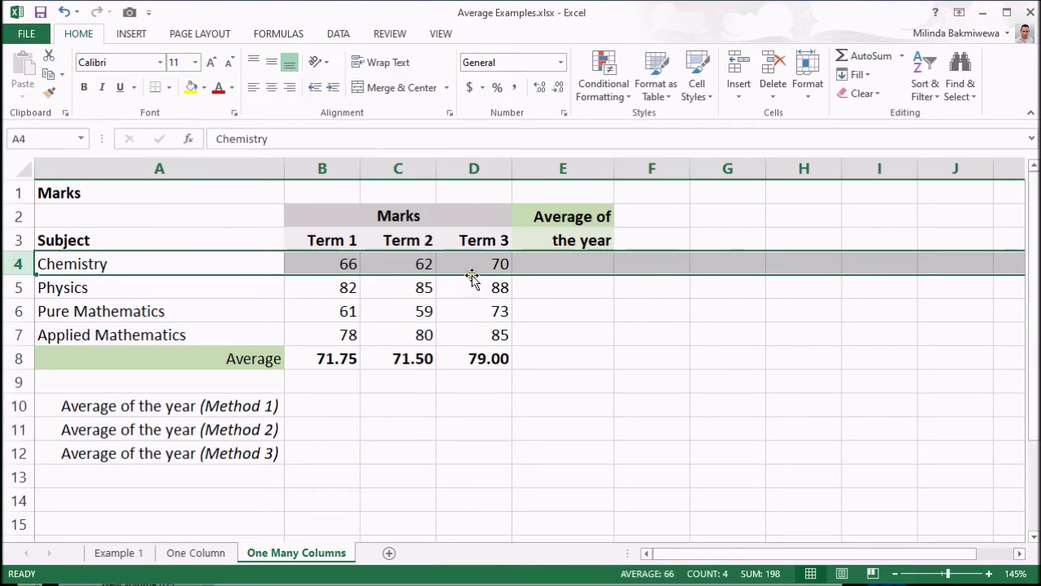
click(571, 265)
drag(336, 286, 466, 286)
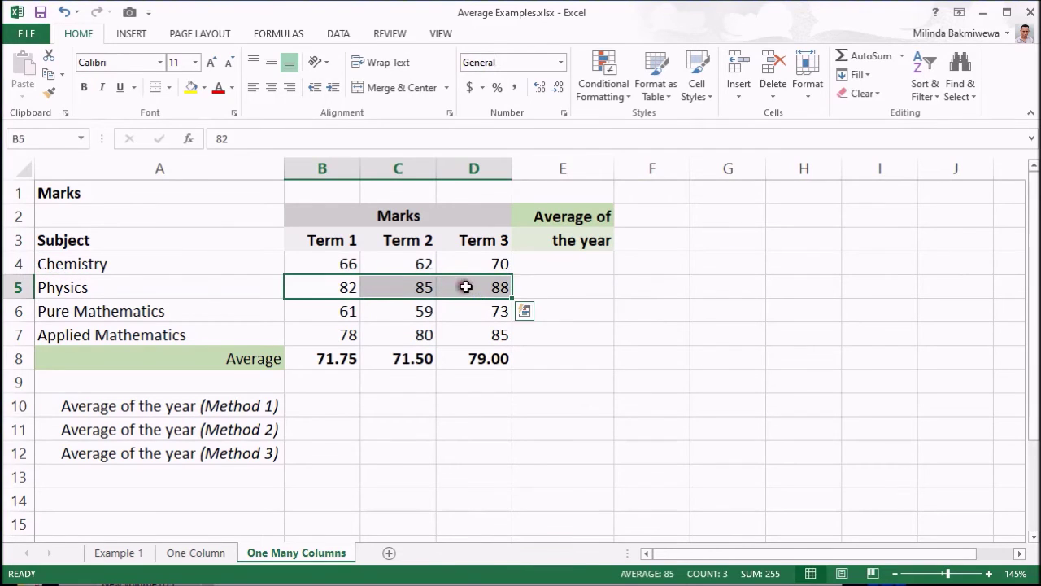
click(545, 284)
click(547, 262)
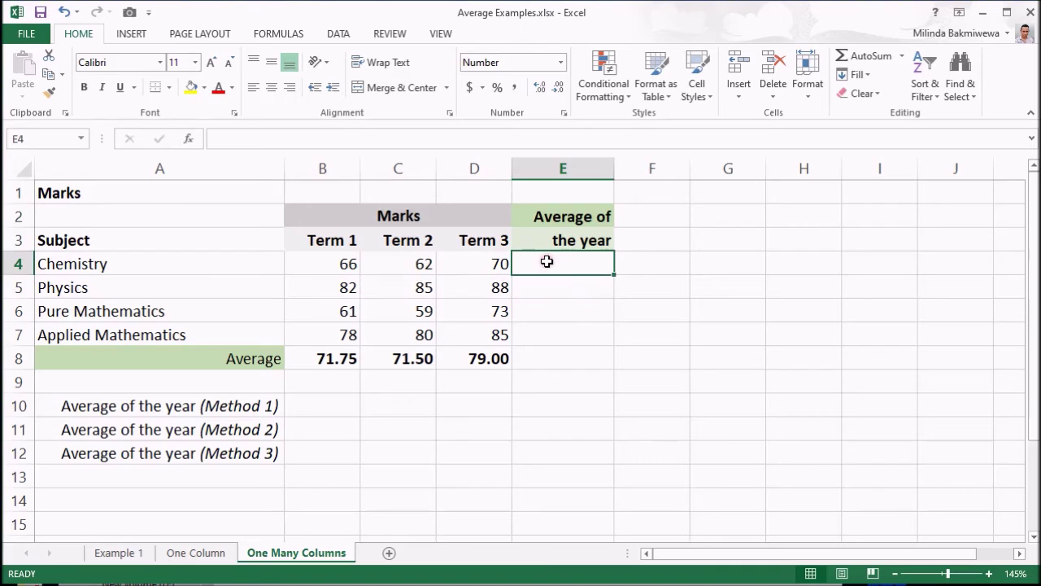
drag(341, 265, 509, 265)
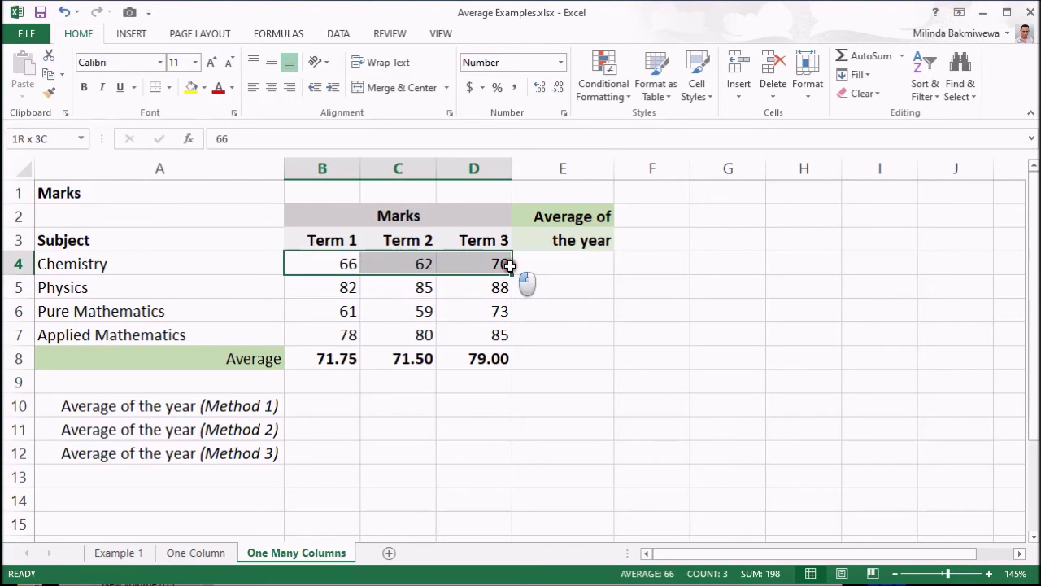
click(901, 56)
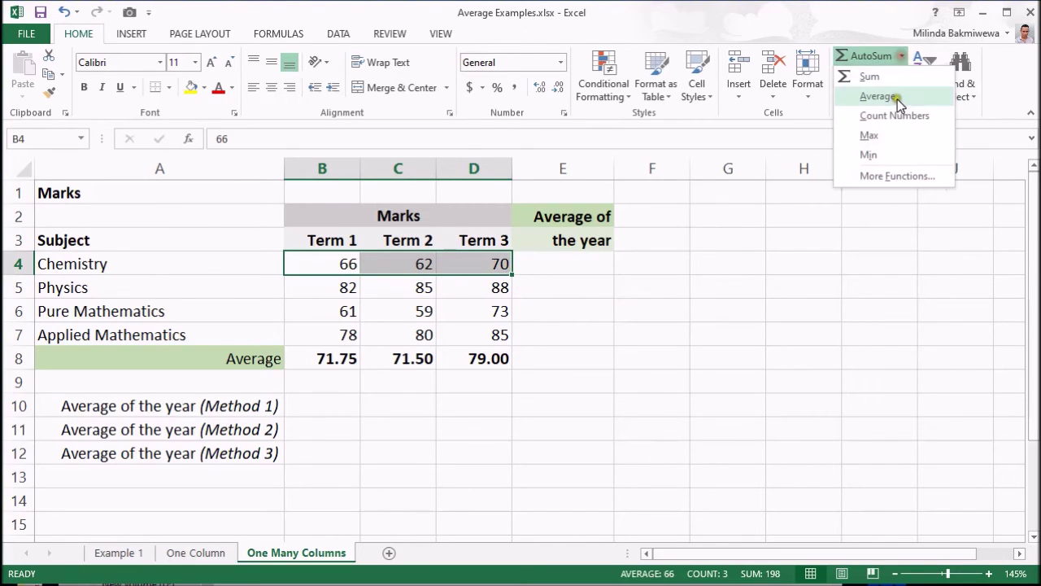
click(897, 101)
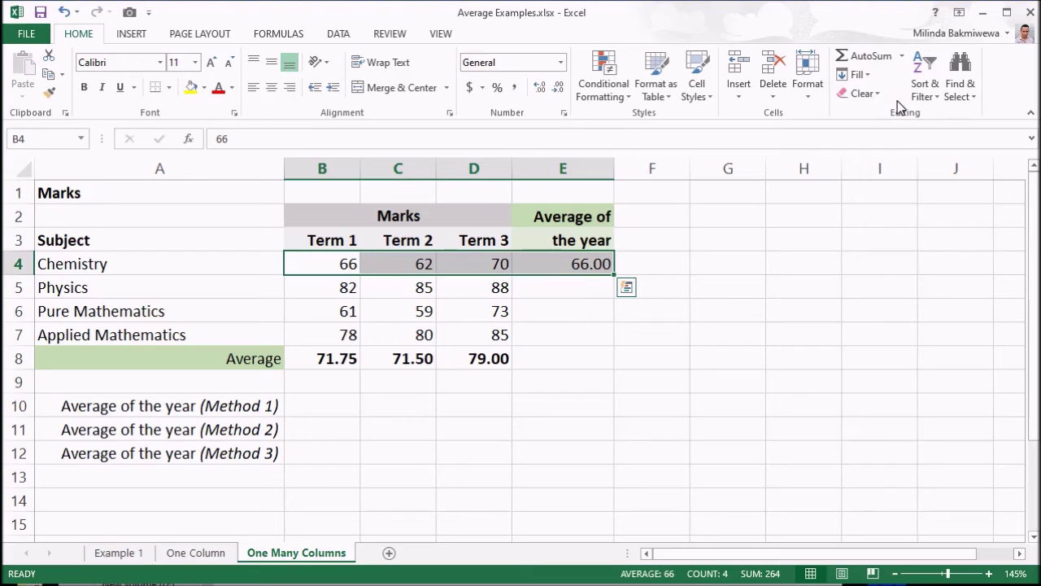
key(Tab)
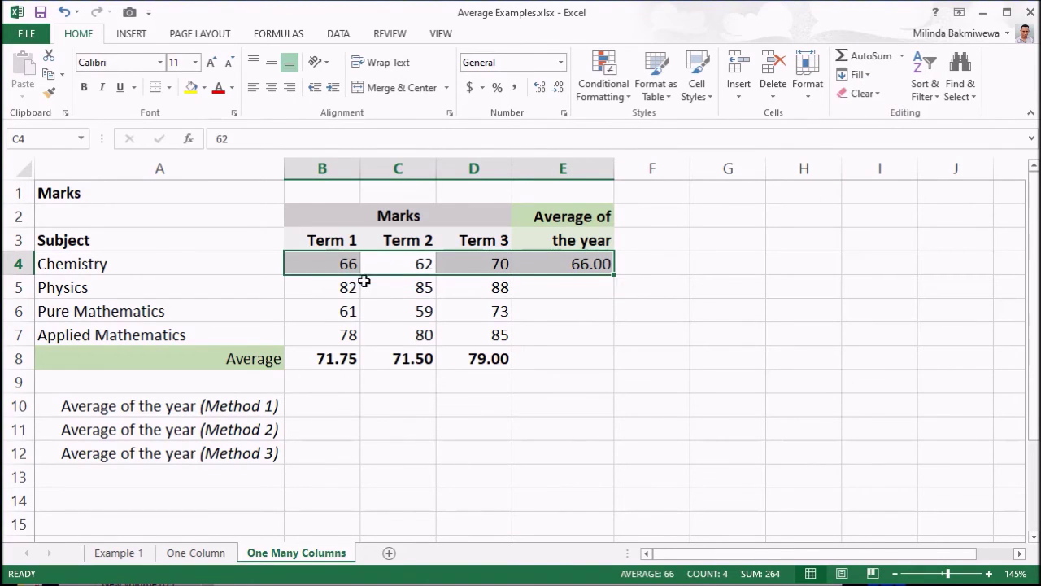
Fill the average formula from E4 down to E7 and review the Physics, Pure Mathematics and Applied Mathematics rows
click(542, 263)
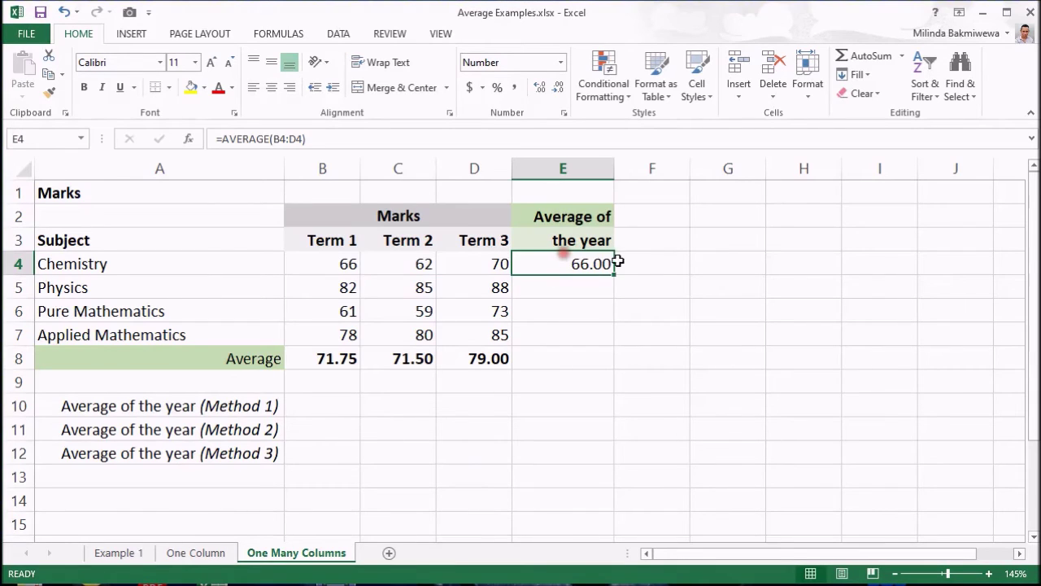
drag(614, 275, 616, 345)
click(17, 287)
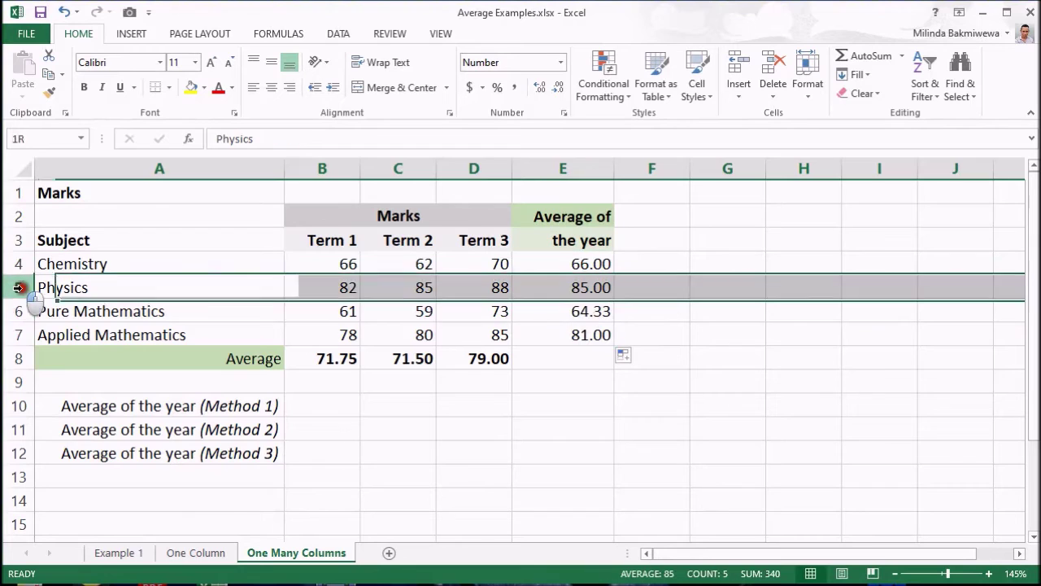
click(23, 314)
click(24, 335)
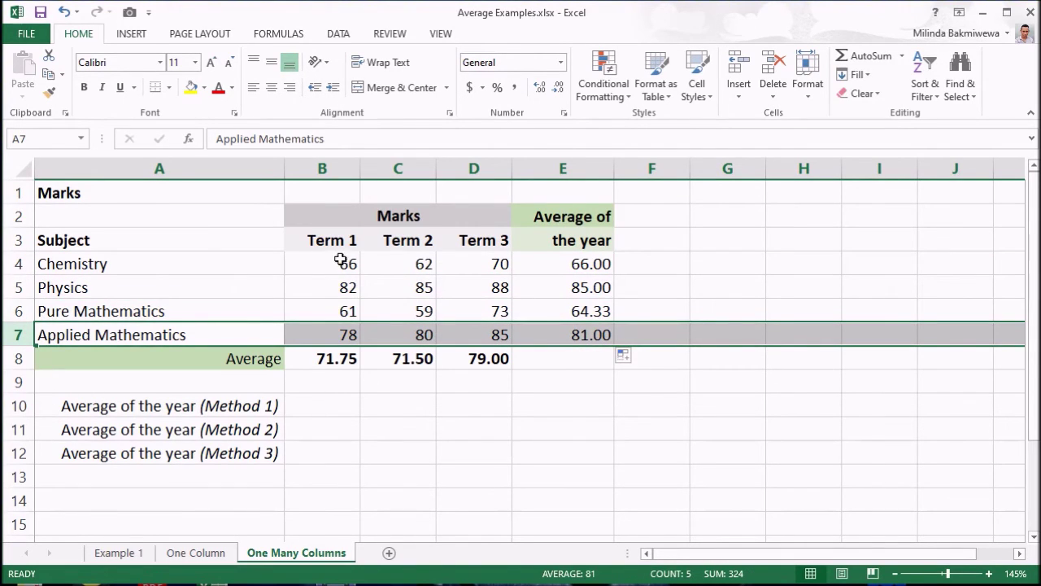
Calculate the Method 1 average of the year in B10 with the AutoSum Average function over all marks in B4:D7
drag(337, 262, 496, 340)
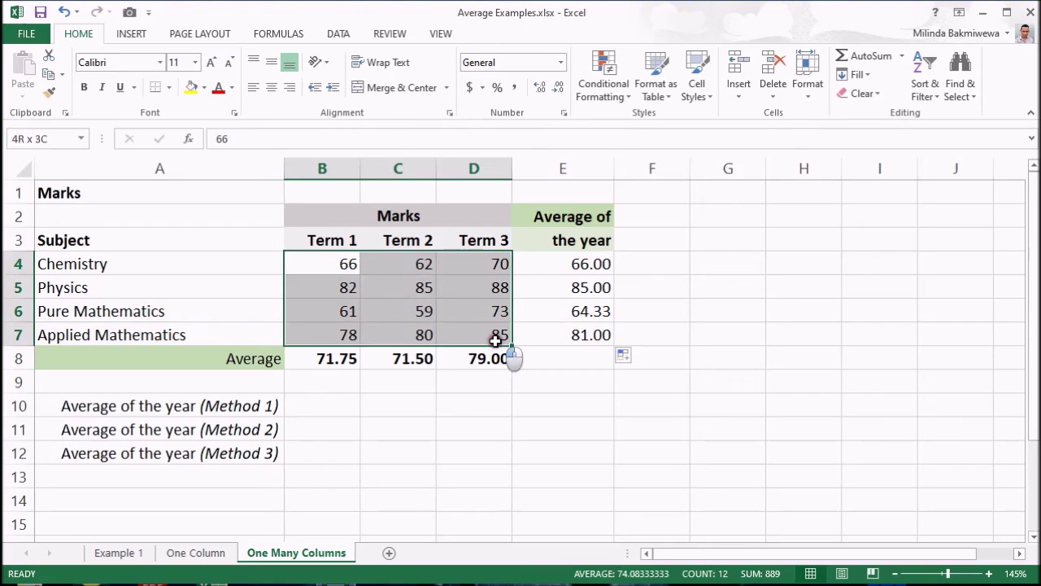
click(338, 411)
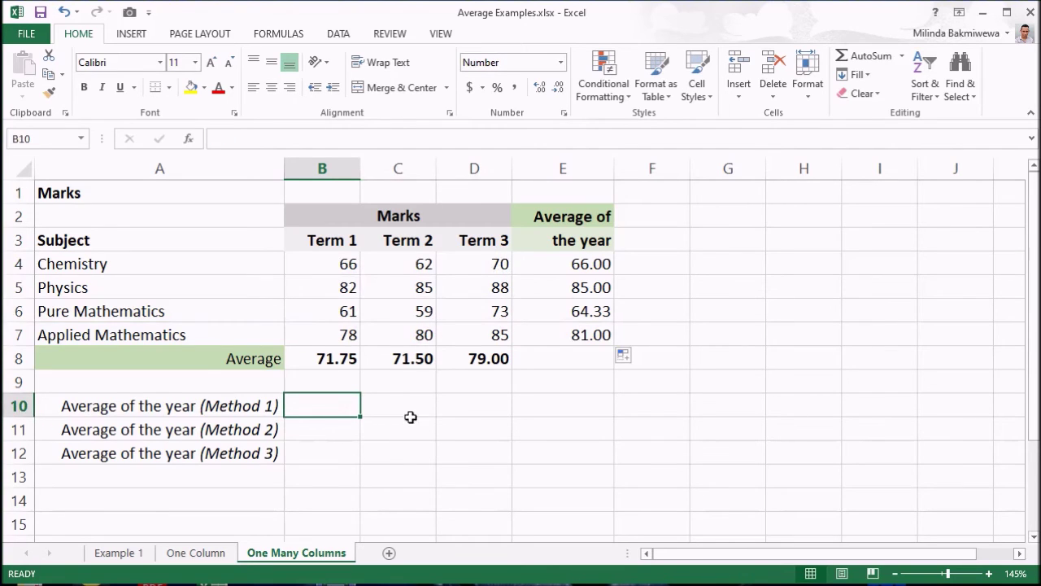
click(901, 56)
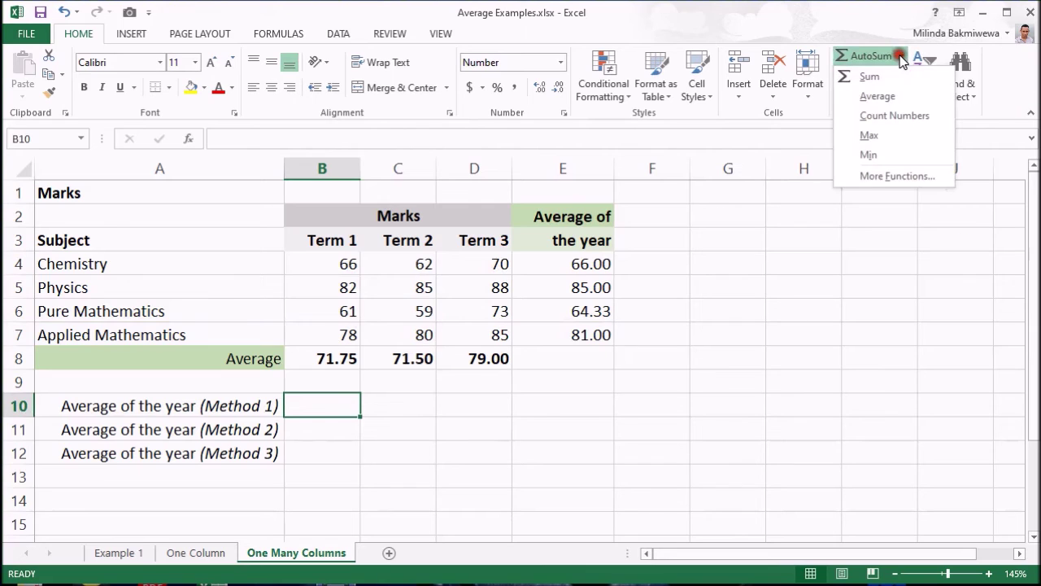
click(879, 98)
drag(333, 261, 482, 334)
key(Return)
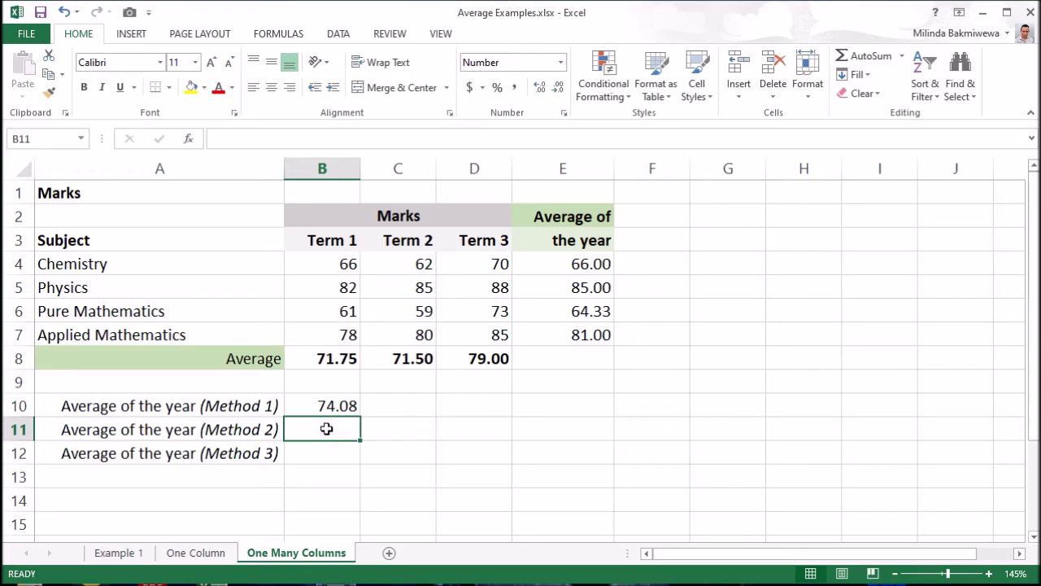
Calculate the Method 2 average of the year in B11 with AutoSum Average over the term averages in B8:D8
click(902, 55)
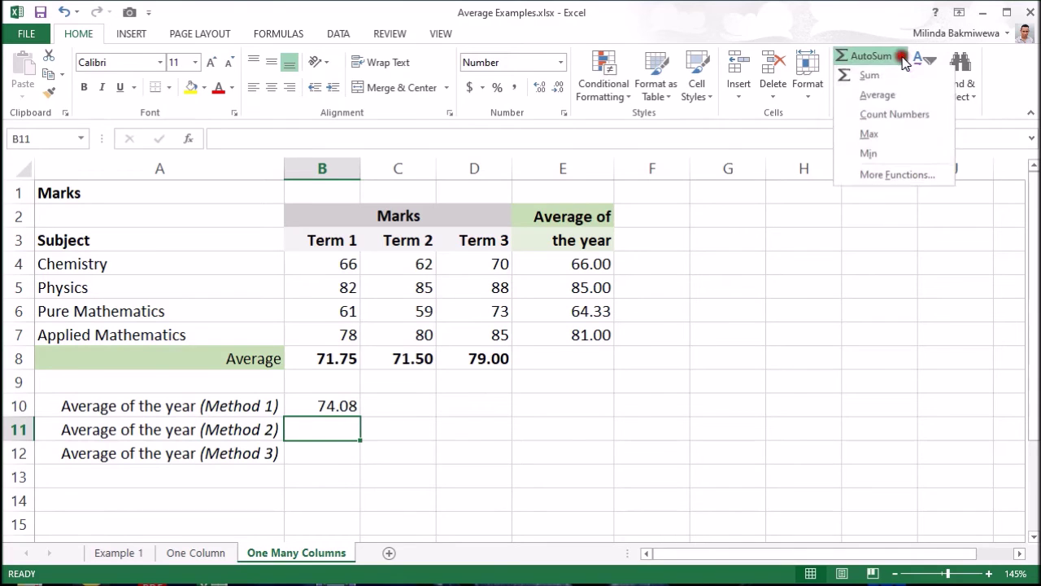
click(889, 96)
drag(348, 357, 476, 359)
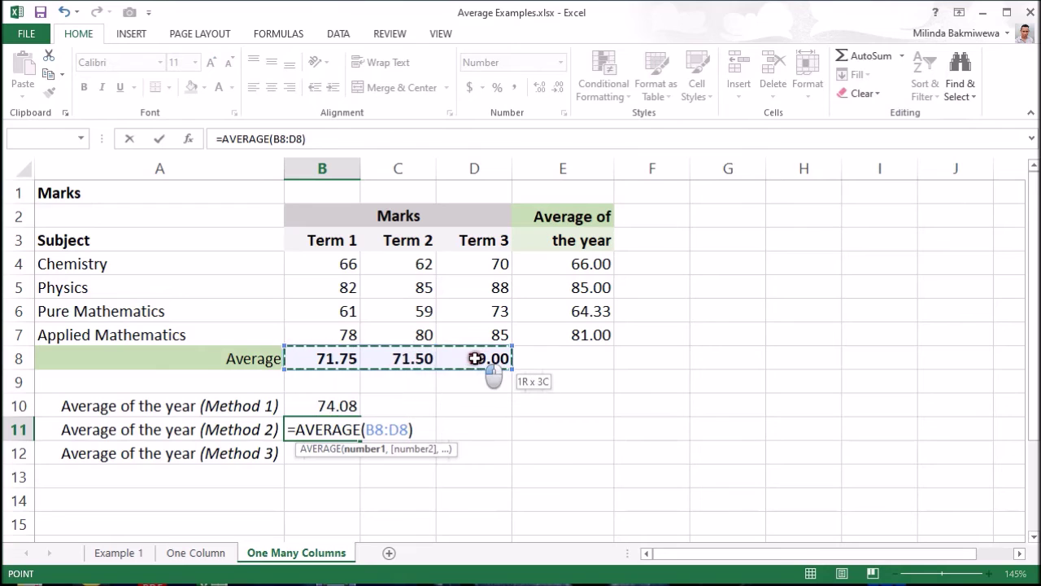
key(Return)
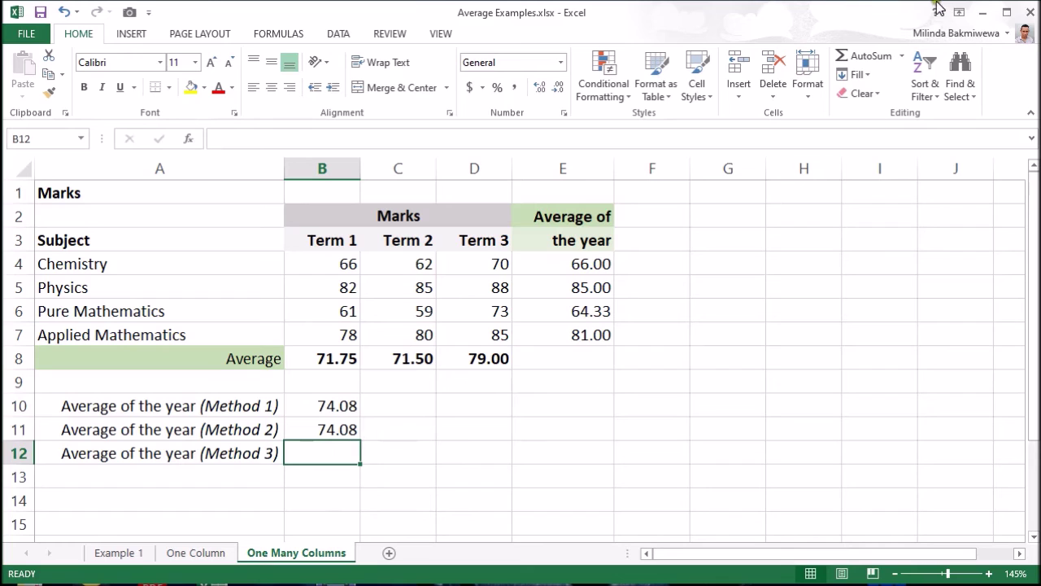
Calculate the Method 3 average of the year in B12 with AutoSum Average, using separate cell arguments: =AVERAGE(B8,C8,D8)
click(901, 56)
click(883, 98)
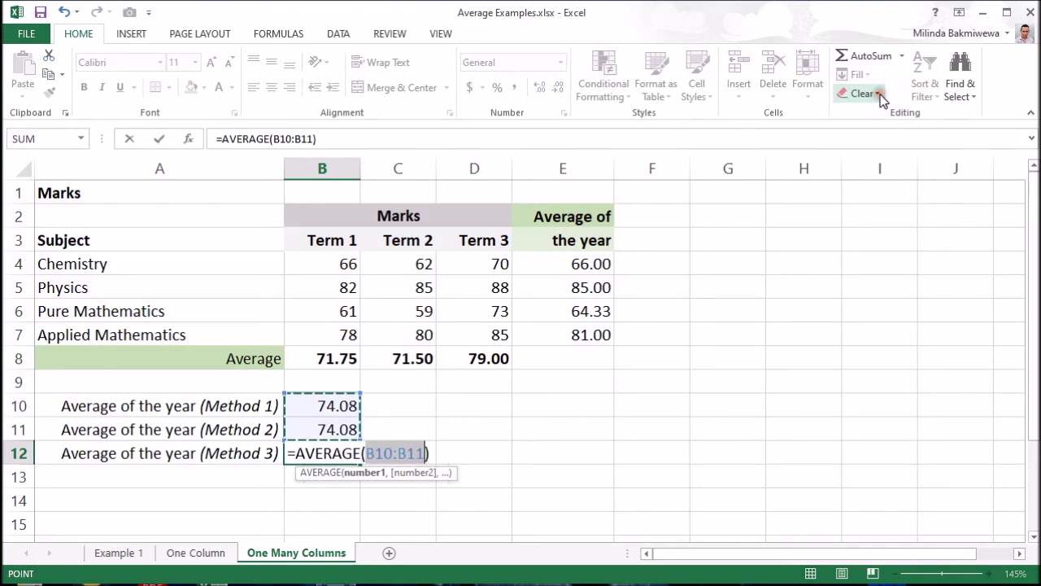
click(345, 354)
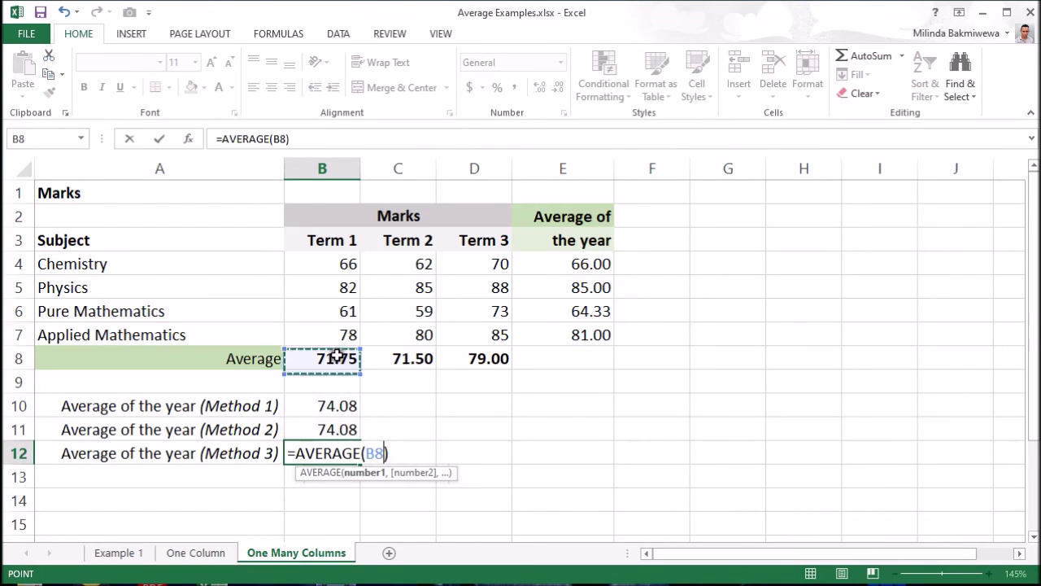
text(,)
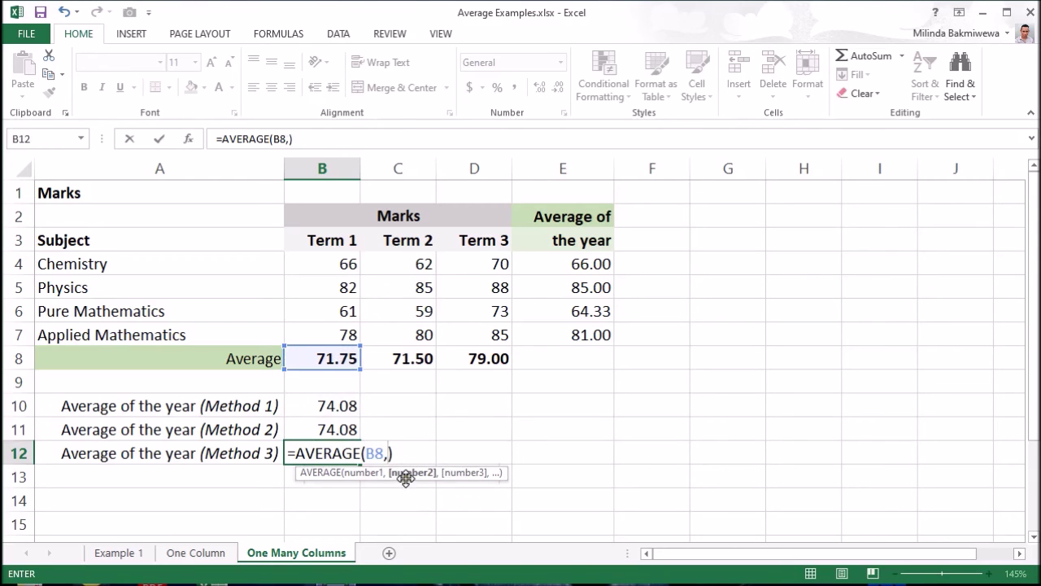
click(417, 366)
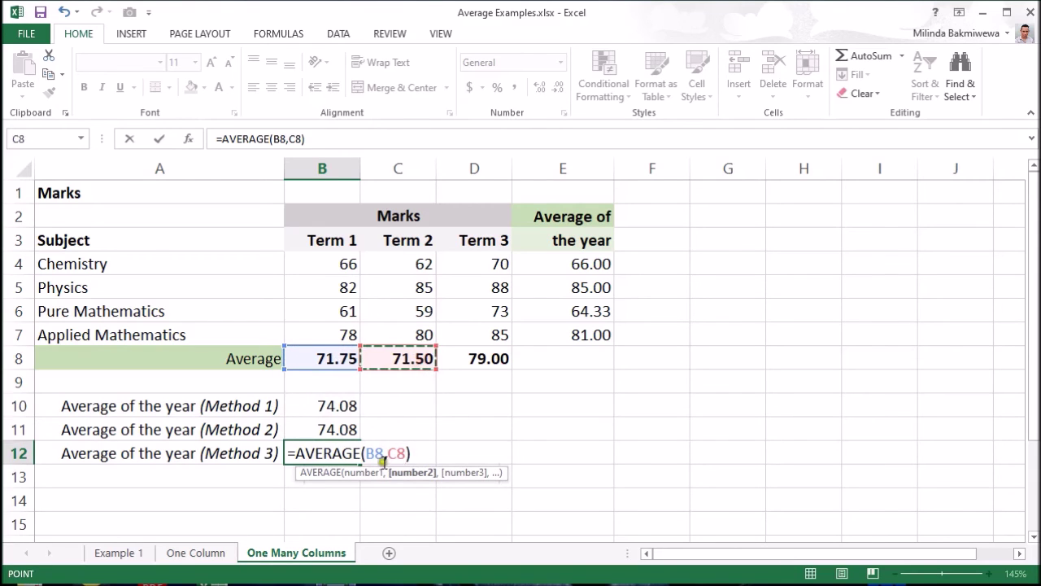
text(,)
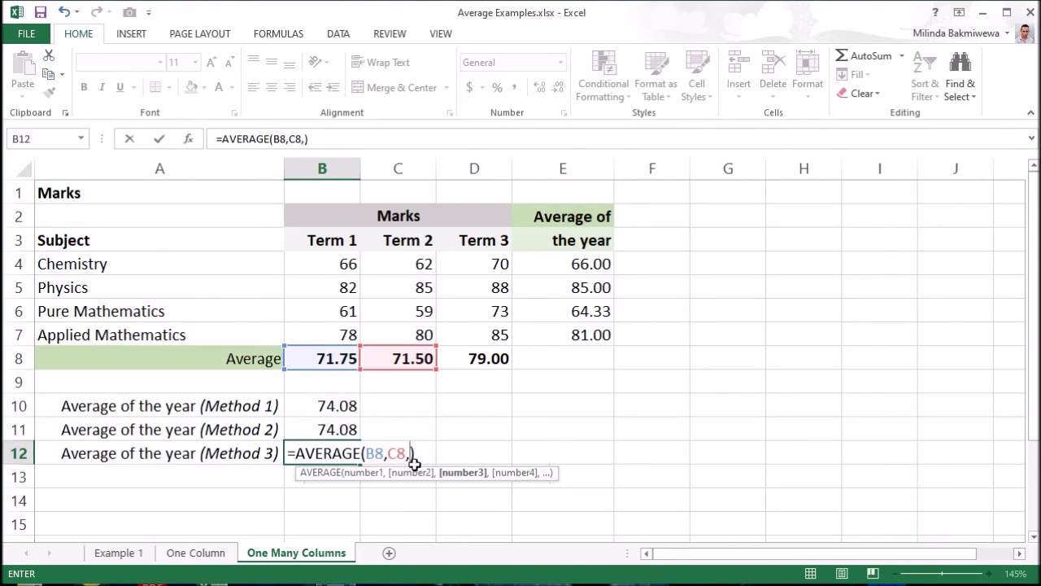
click(486, 366)
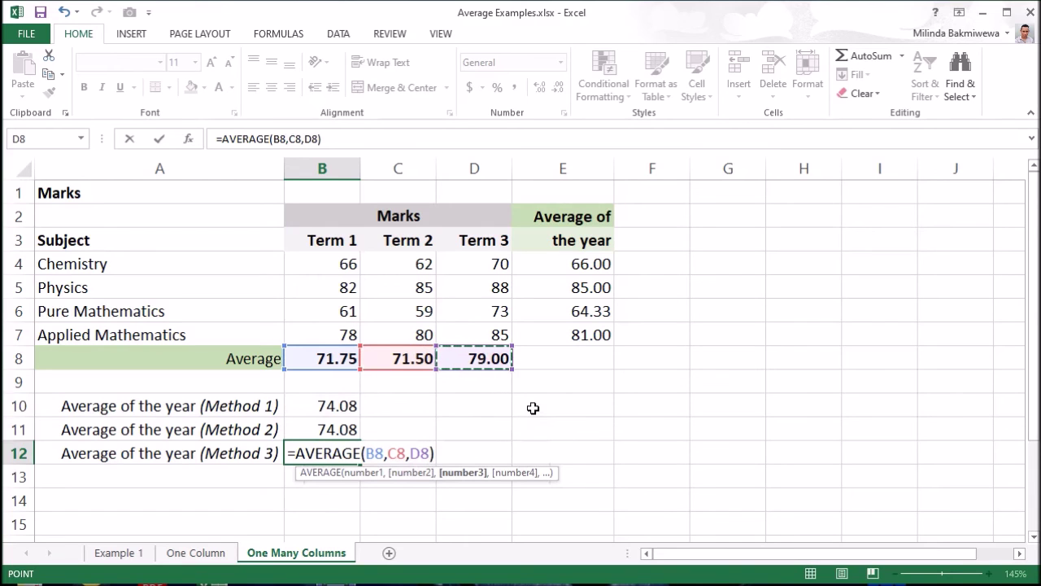
text())
key(Return)
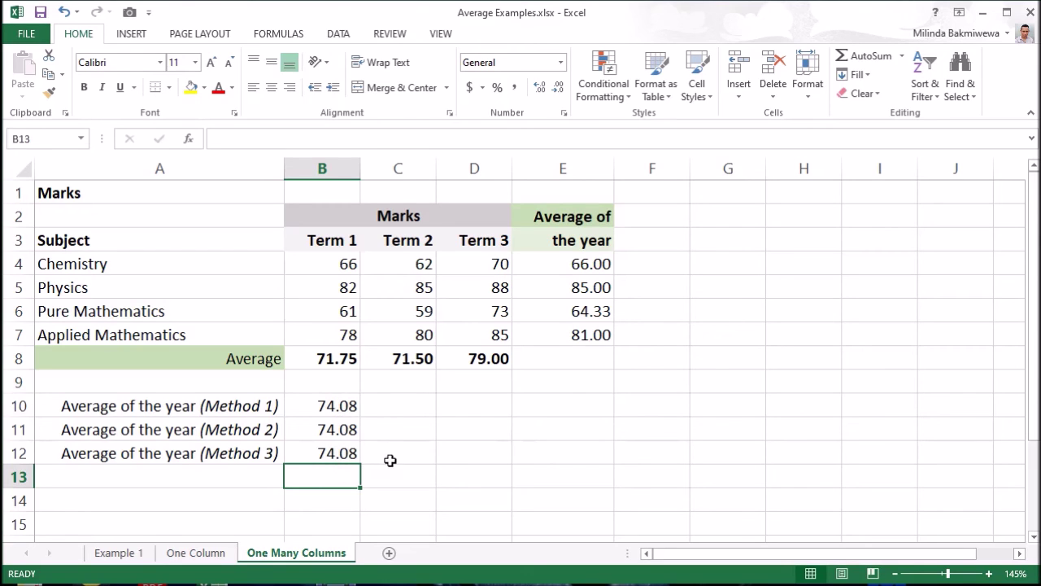
Examine the formulas and referenced cells of the three average-of-the-year methods in B10, B11 and B12
click(343, 409)
double_click(344, 409)
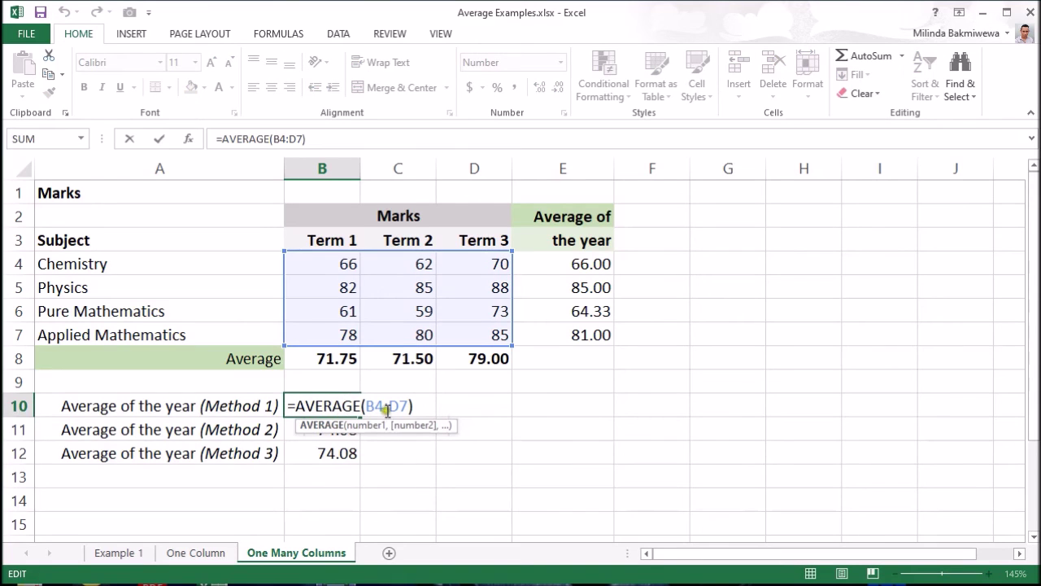
drag(410, 405, 365, 404)
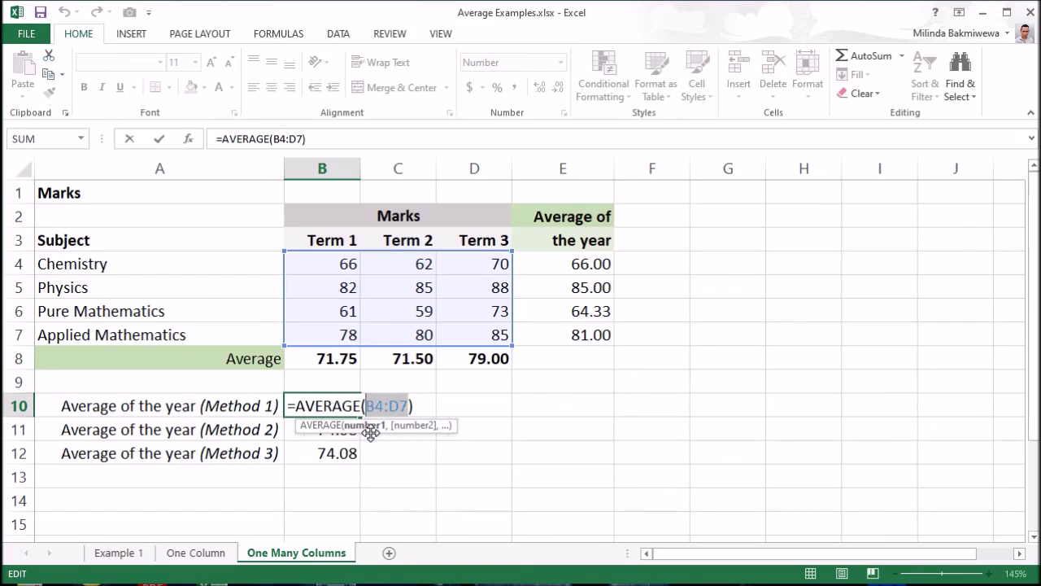
key(Return)
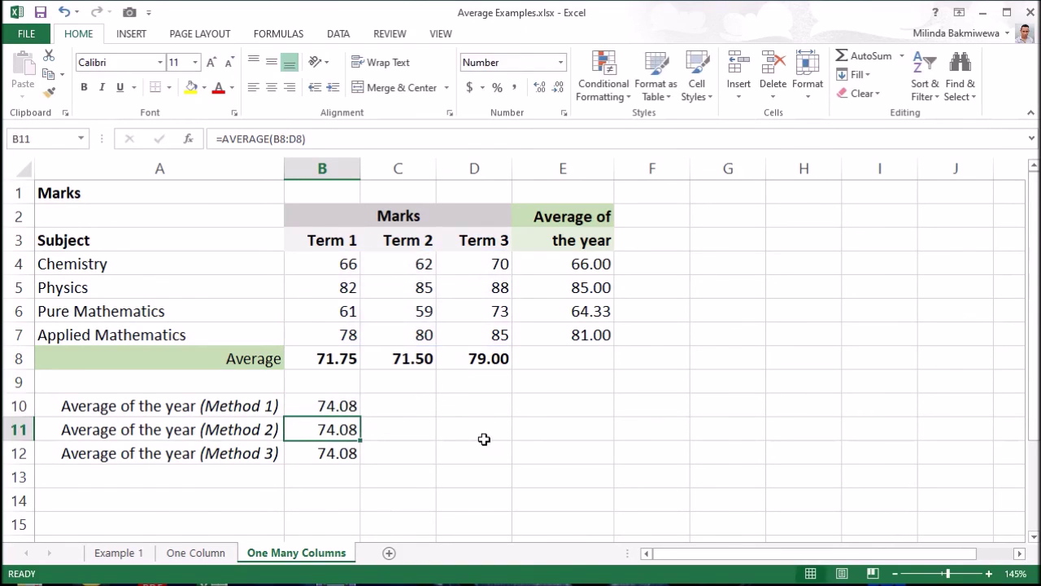
key(F2)
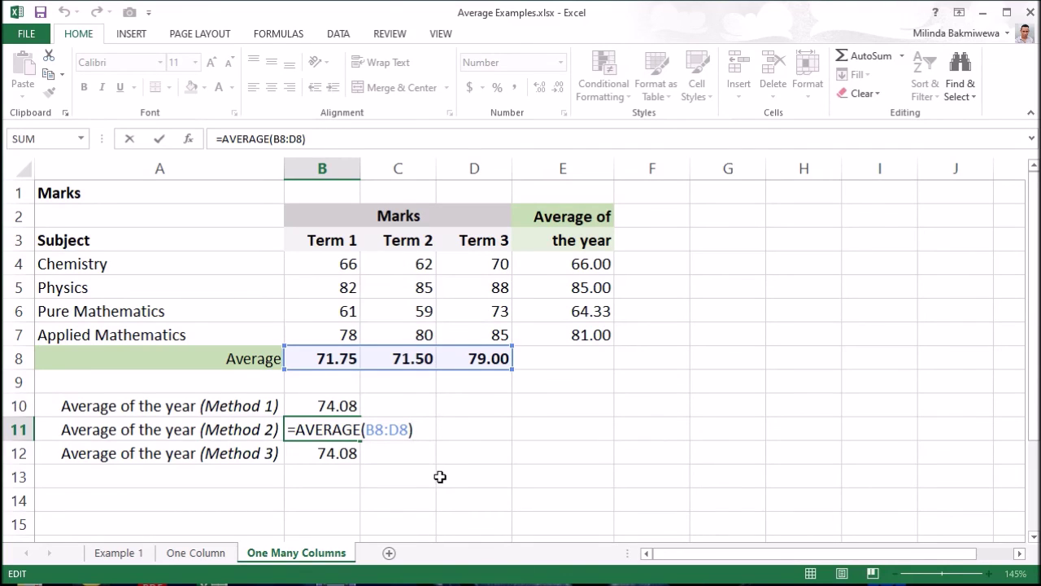
key(Return)
key(F2)
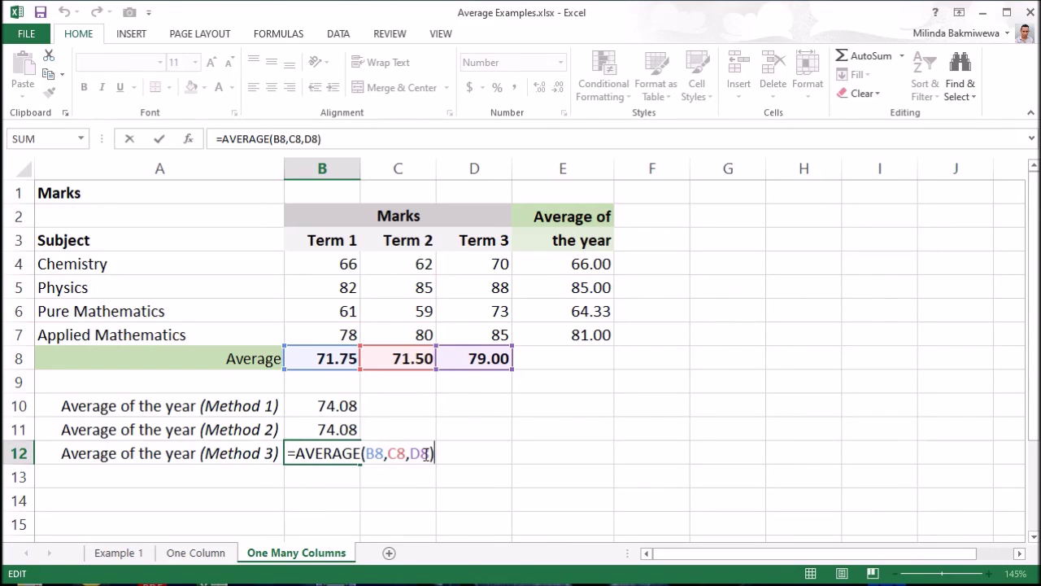
key(Return)
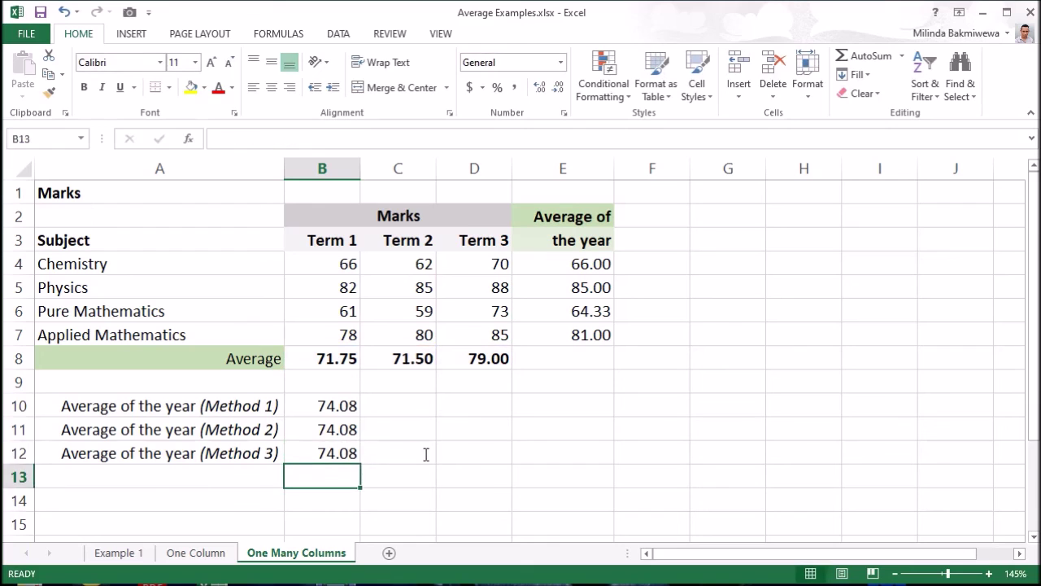